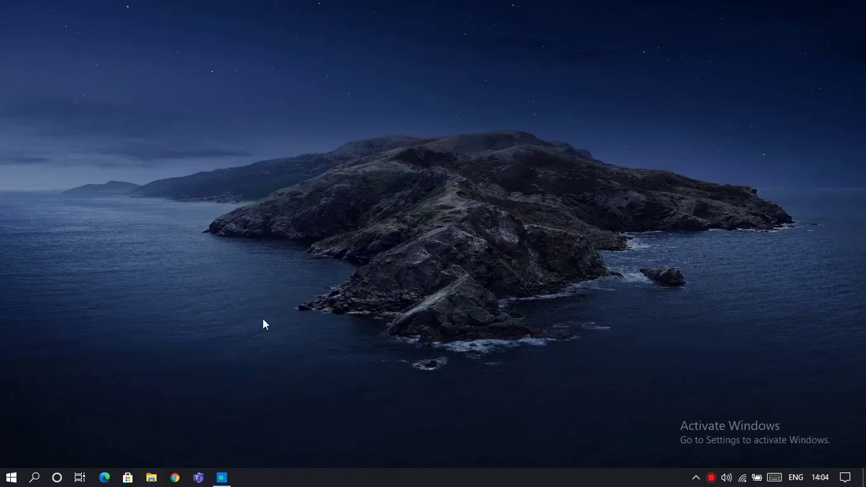
Refresh the desktop, then search for 'powerpoint' and launch PowerPoint.
right_click(434, 197)
left_click(516, 268)
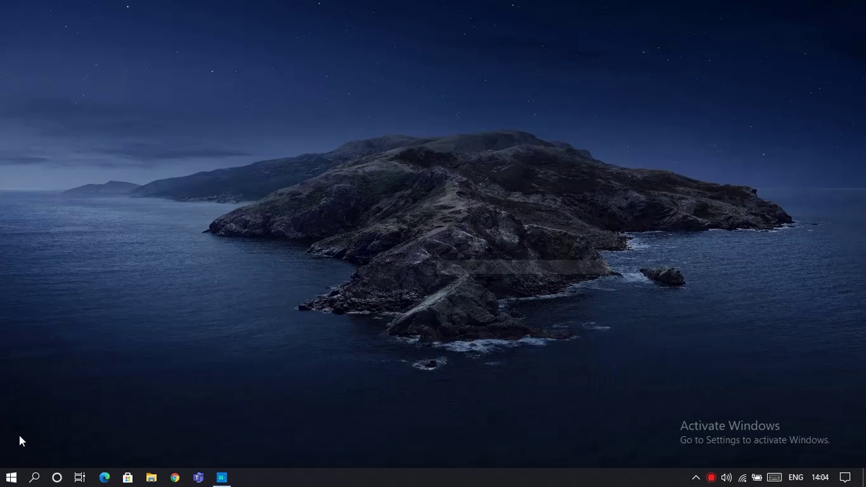
left_click(35, 478)
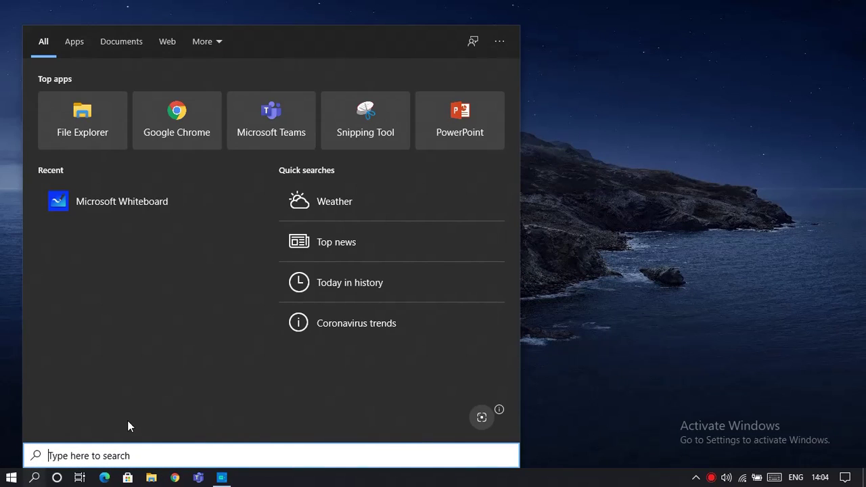
type("power")
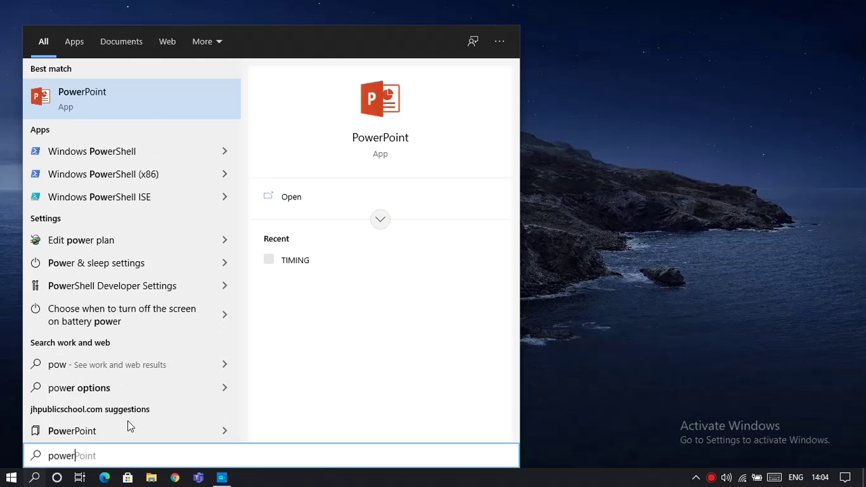
type("point")
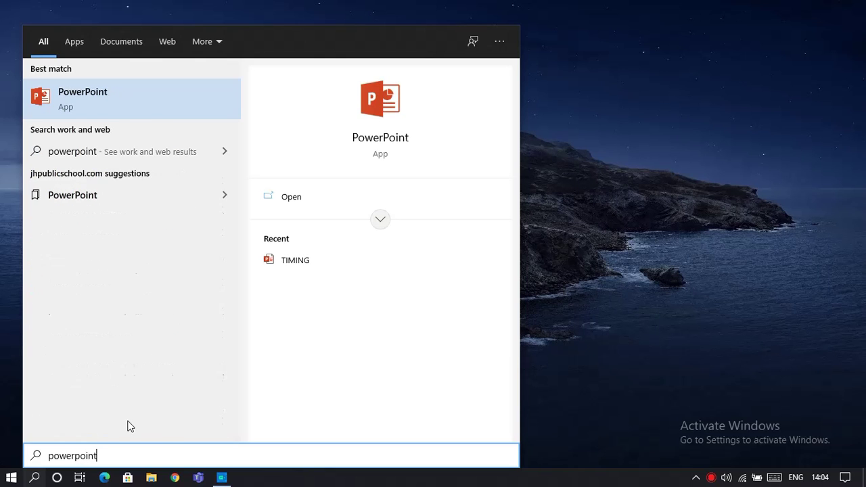
left_click(378, 125)
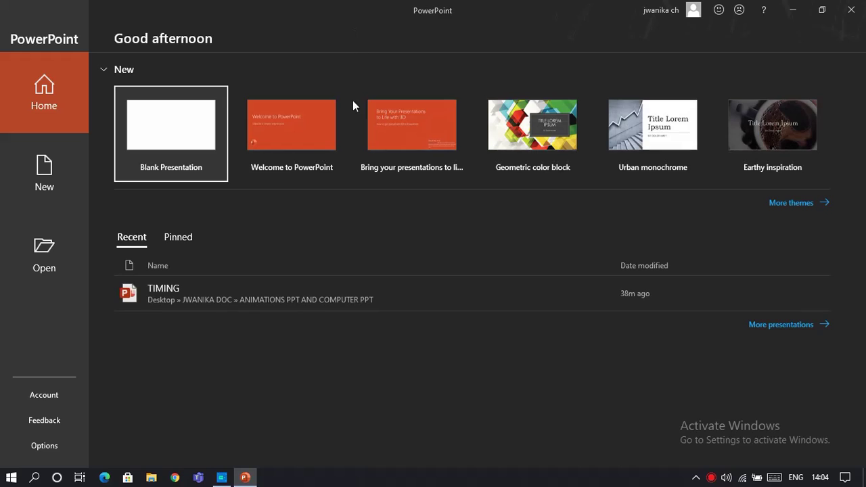
Create a new blank presentation and switch its first slide to the Blank layout.
left_click(194, 126)
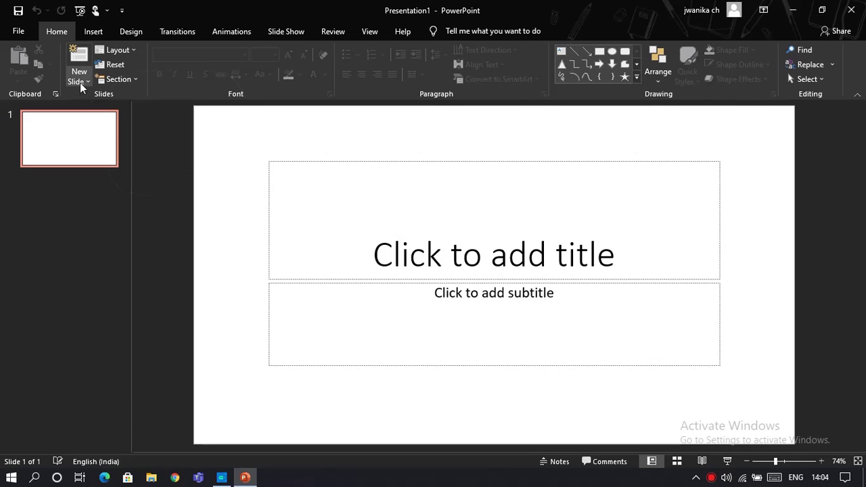
left_click(80, 82)
left_click(125, 51)
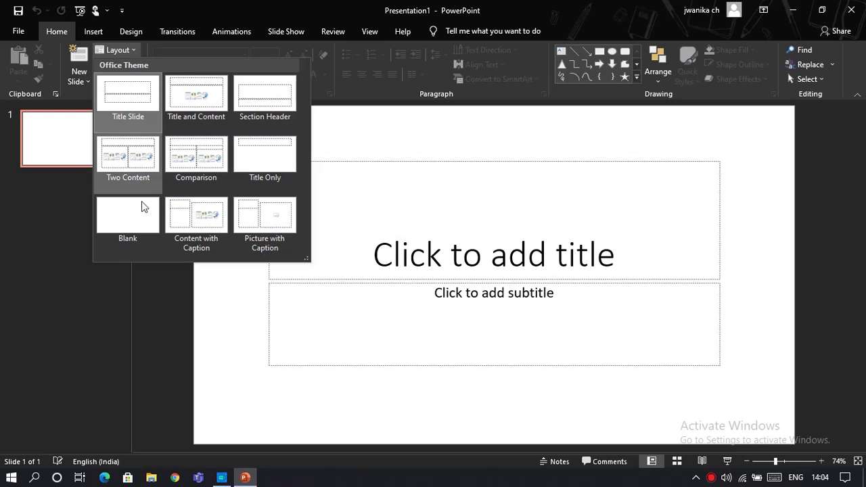
left_click(126, 223)
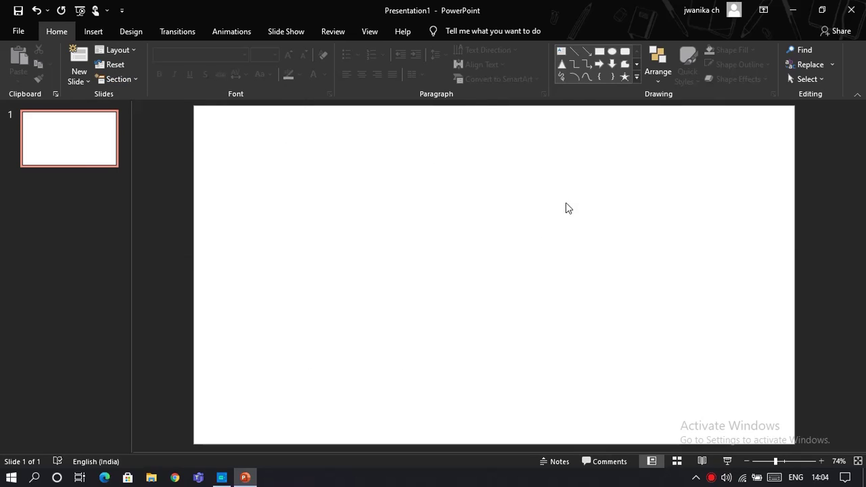
Draw a short vertical line hanging down from the top edge of the slide.
left_click(576, 52)
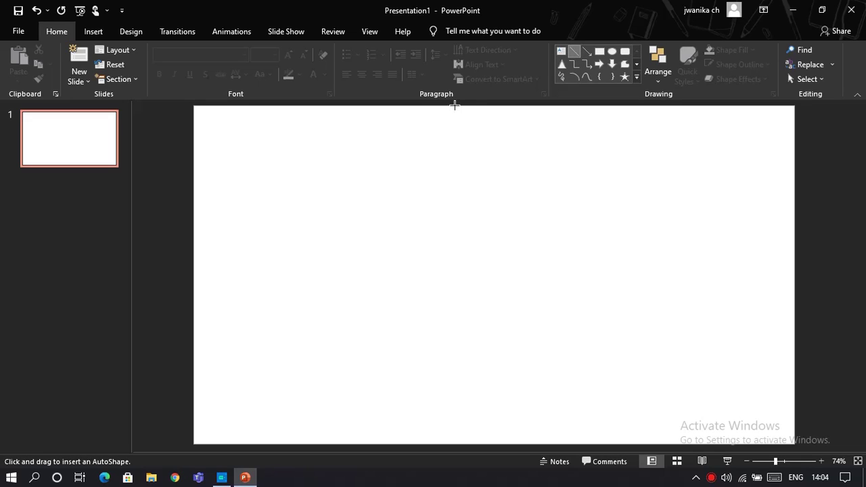
left_click_drag(454, 105, 458, 144)
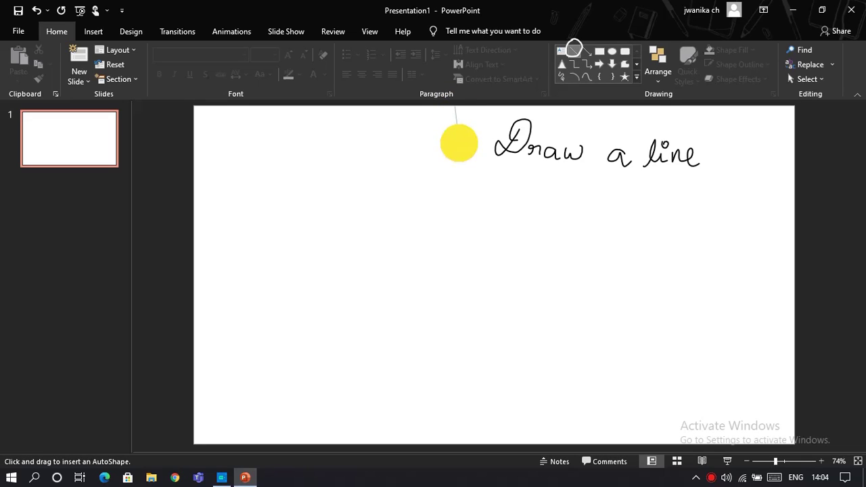
left_click_drag(459, 143, 455, 143)
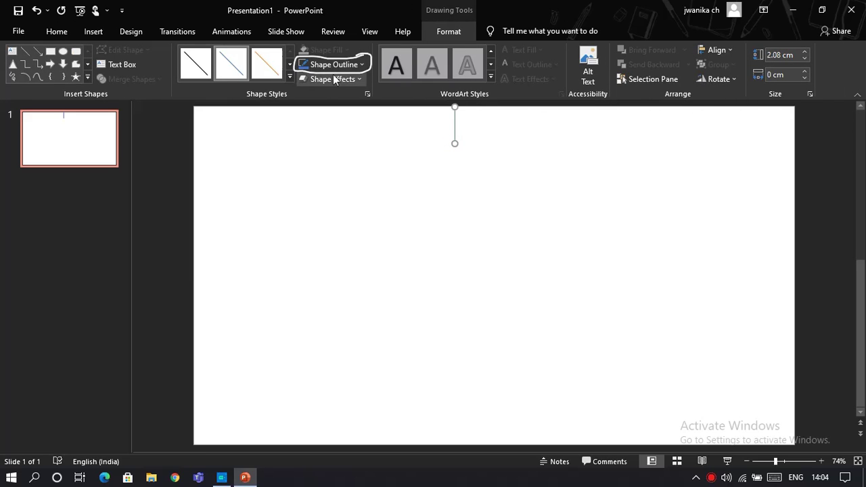
Make the line's outline black with a 4½ pt weight.
left_click(357, 66)
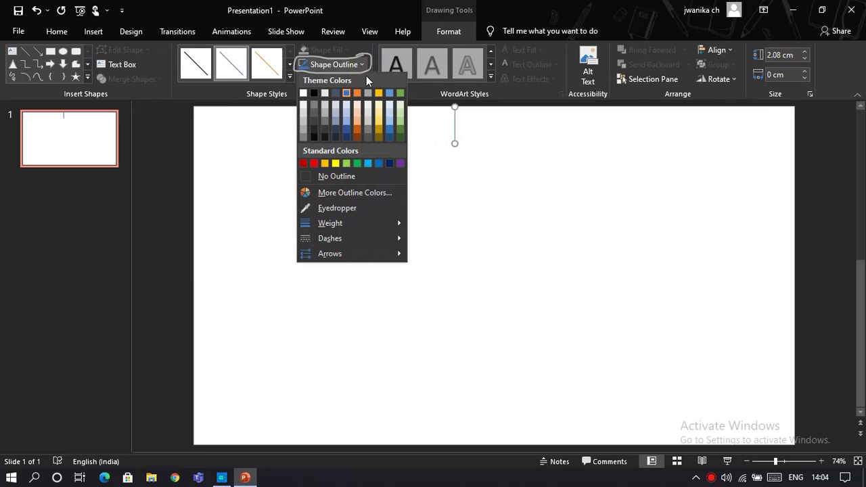
mouse_move(372, 220)
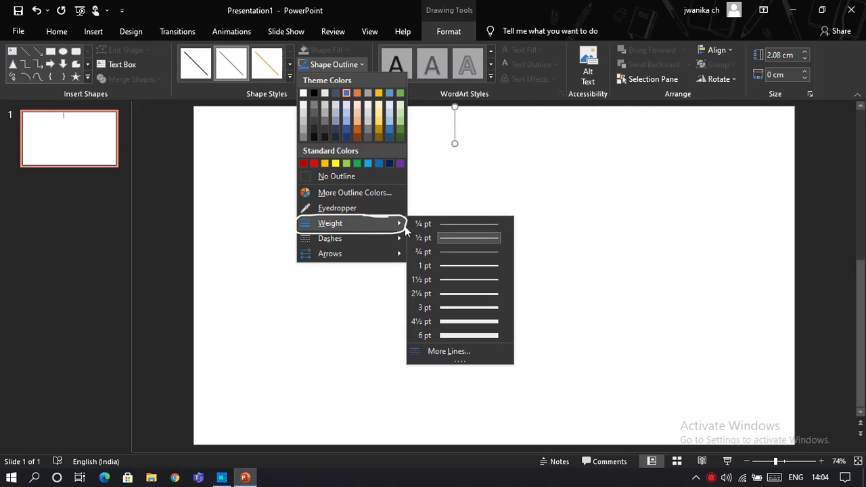
left_click(477, 328)
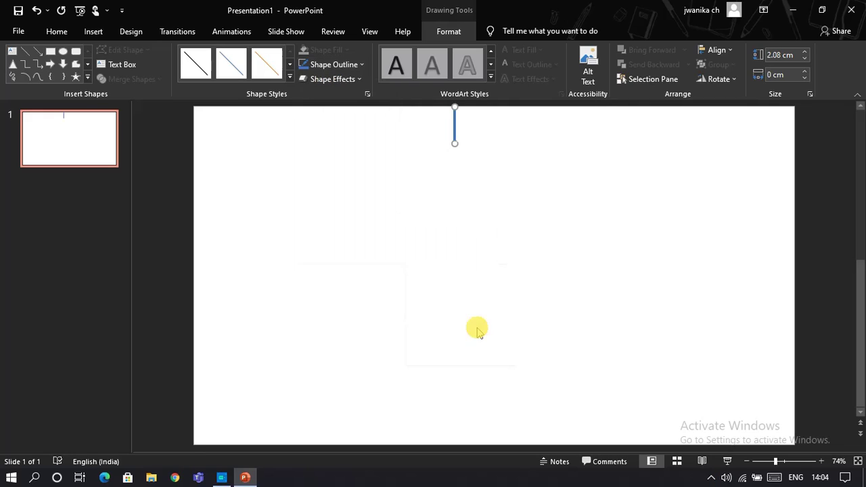
left_click(195, 64)
left_click(325, 64)
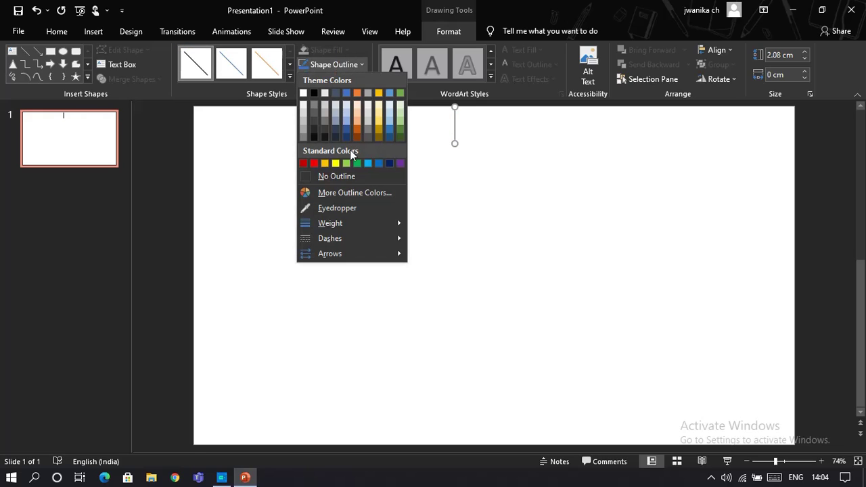
left_click(313, 138)
left_click(338, 65)
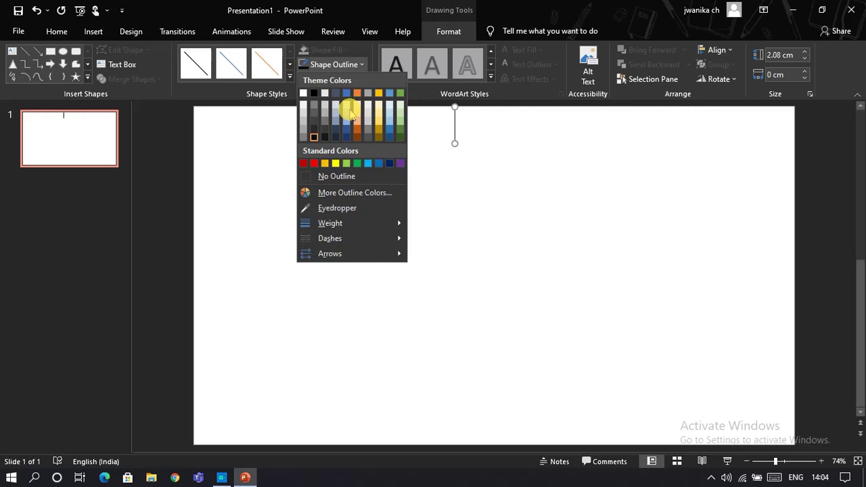
mouse_move(361, 226)
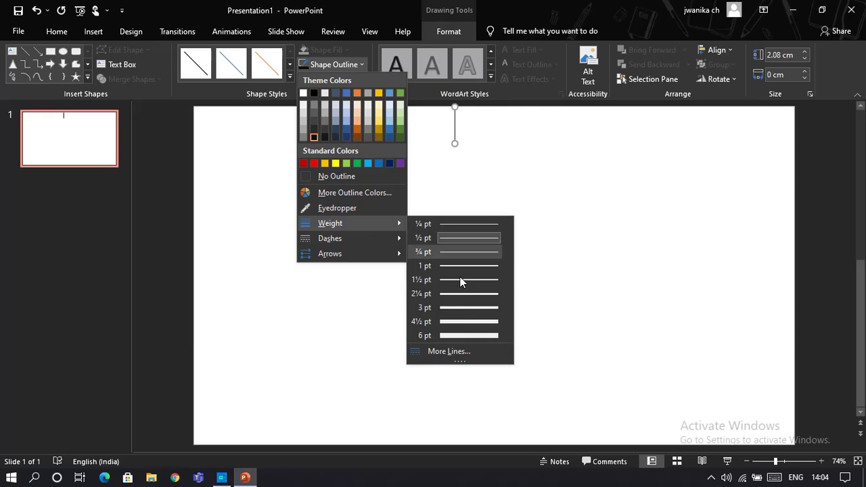
left_click(465, 321)
left_click(541, 192)
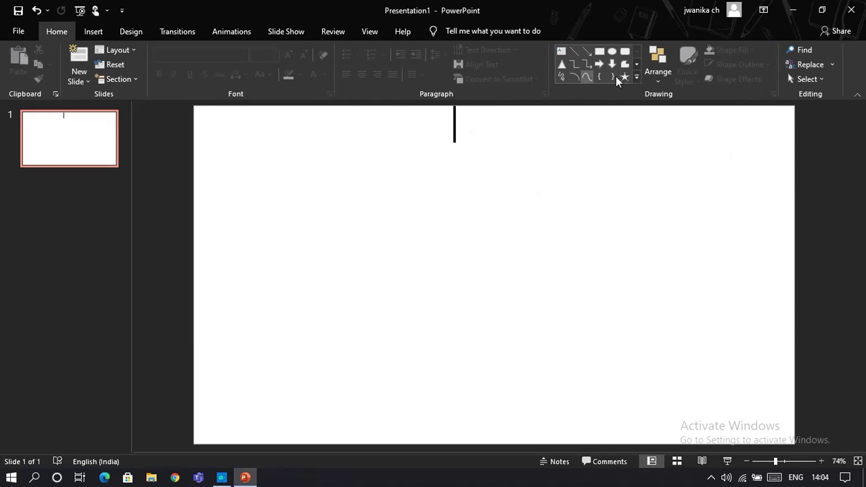
Draw a trapezoid 4.42 cm wide and centre it under the end of the cord.
left_click(637, 79)
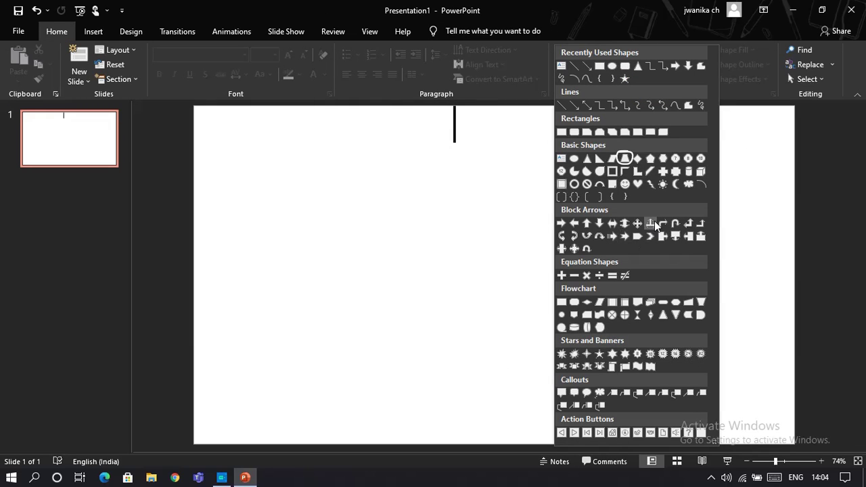
left_click(626, 164)
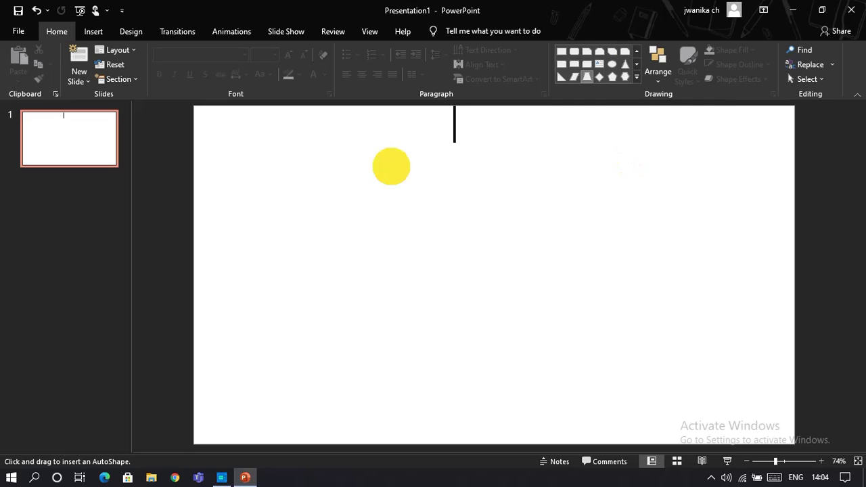
mouse_move(390, 166)
left_mouse_down()
mouse_move(459, 205)
mouse_move(475, 236)
left_mouse_up()
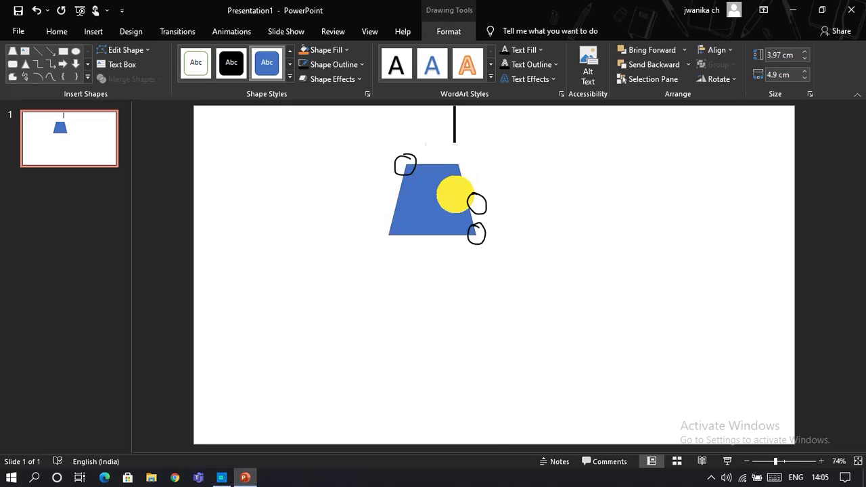
left_click_drag(463, 189, 485, 166)
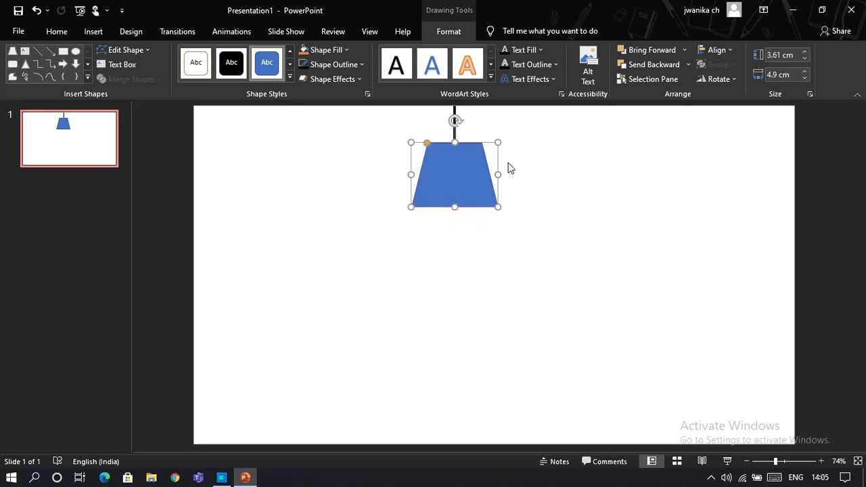
left_click_drag(498, 174, 490, 172)
left_click_drag(436, 170, 438, 170)
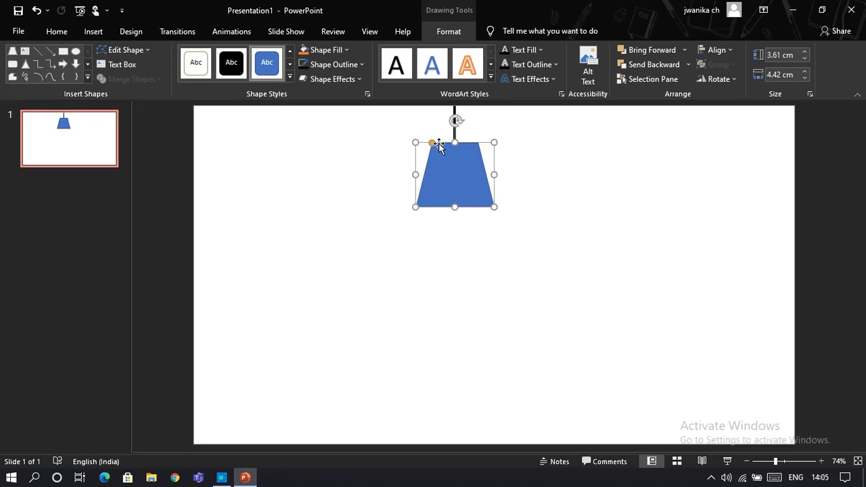
Fill the trapezoid grey and remove its outline.
left_click(334, 50)
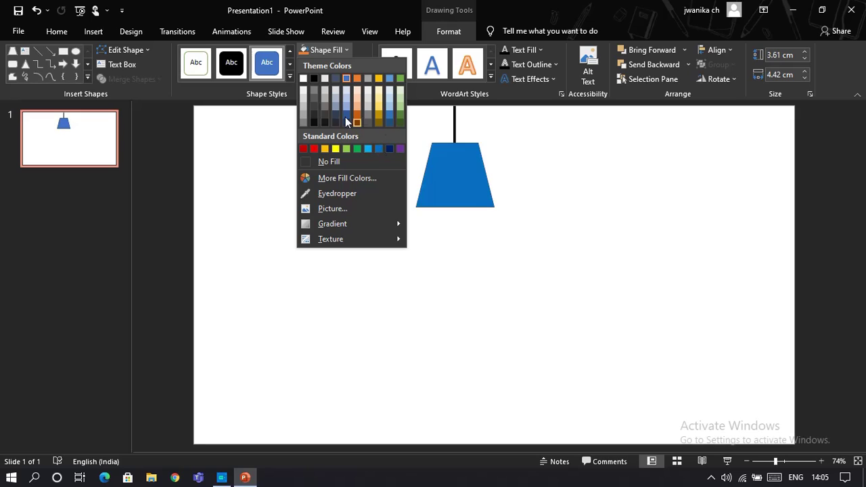
left_click(304, 122)
left_click(330, 65)
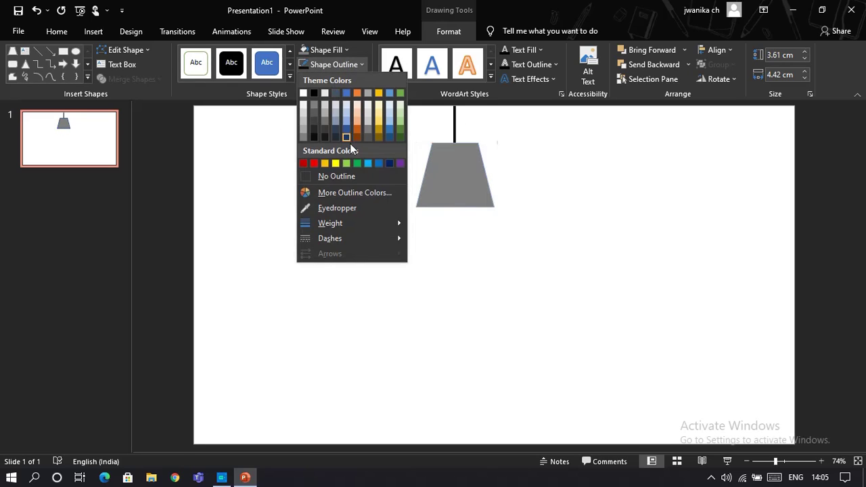
left_click(348, 173)
left_click(515, 237)
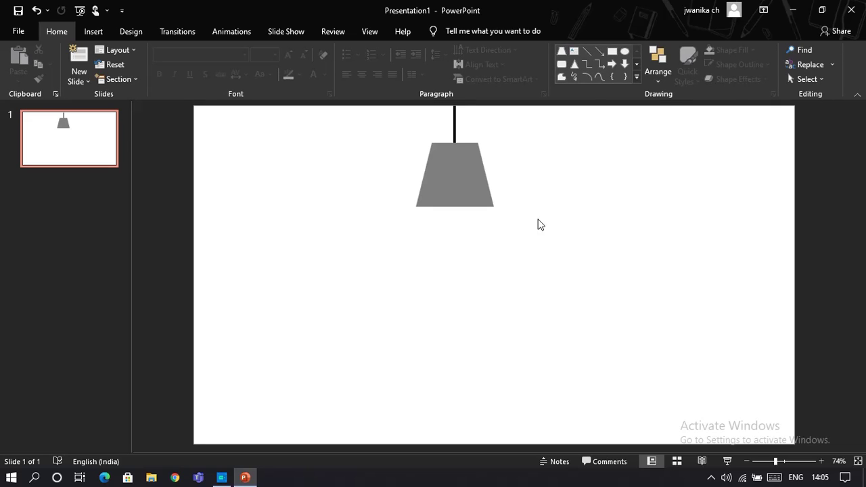
Draw a tall trapezoid light beam stretching down toward the slide bottom.
left_click(637, 77)
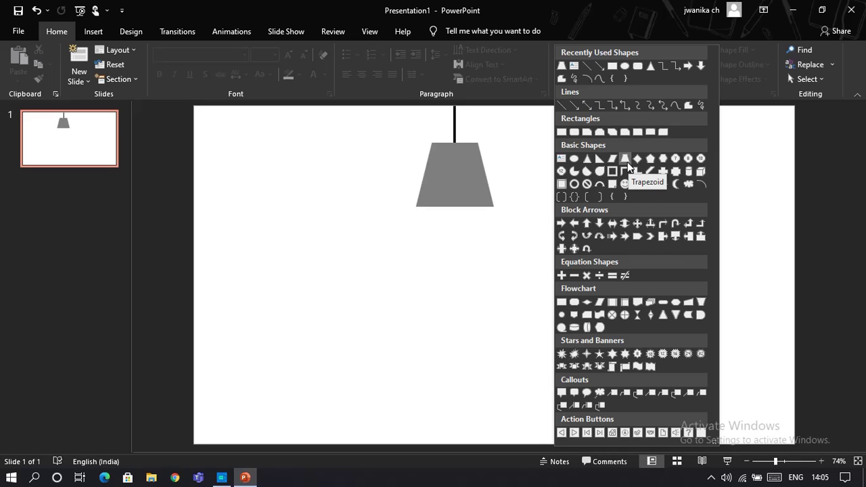
left_click(626, 160)
left_click_drag(541, 123, 696, 393)
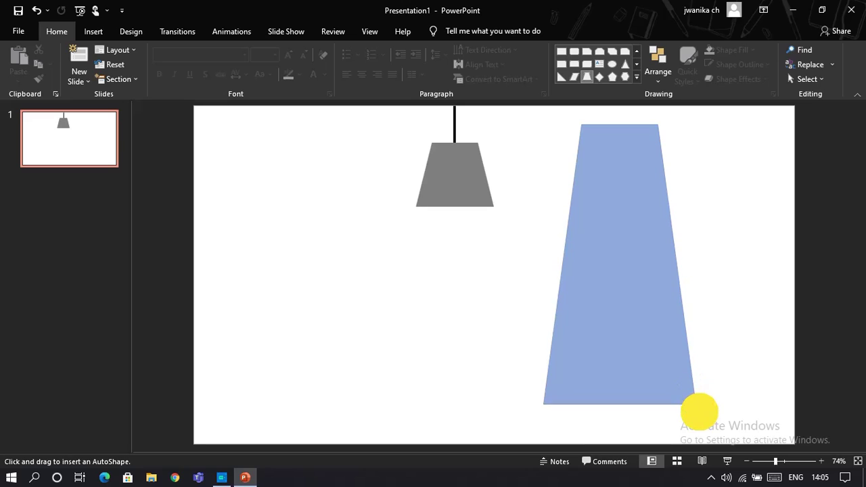
mouse_move(696, 393)
left_mouse_down()
mouse_move(715, 415)
mouse_move(697, 419)
mouse_move(665, 386)
mouse_move(668, 362)
mouse_move(681, 367)
left_mouse_up()
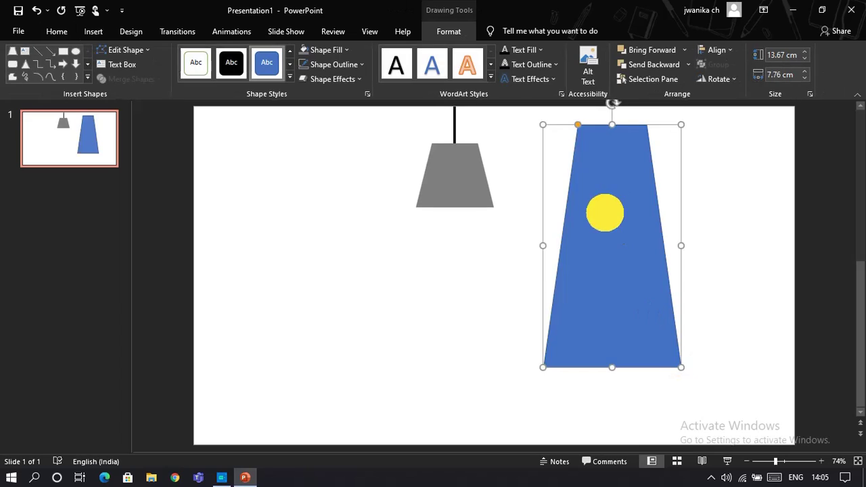
Centre and widen the beam under the shade, then adjust the grey shade's slope.
left_click_drag(603, 212, 453, 286)
left_click_drag(454, 206, 431, 206)
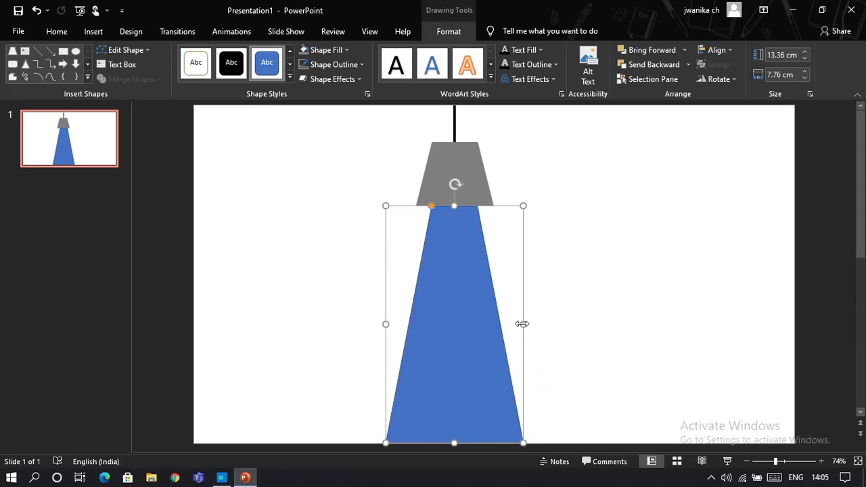
mouse_move(522, 324)
left_mouse_down()
mouse_move(562, 323)
mouse_move(487, 310)
left_mouse_up()
left_click(429, 163)
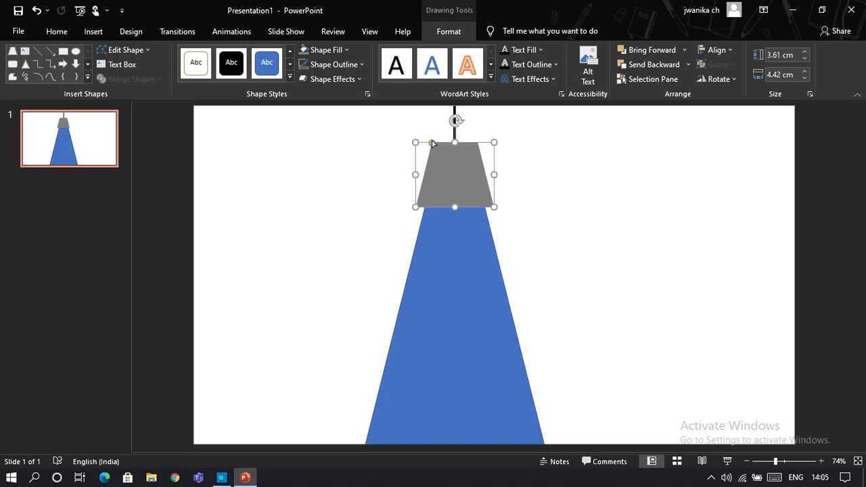
left_click_drag(432, 143, 441, 140)
Widen the beam's bottom past 10.67 cm, narrow its top, and re-centre it under the shade.
left_click(508, 176)
left_click(466, 313)
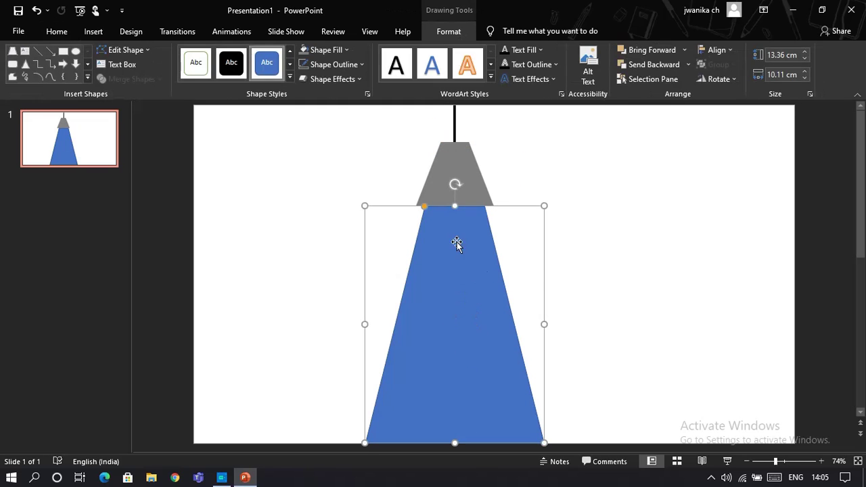
left_click_drag(541, 323, 555, 323)
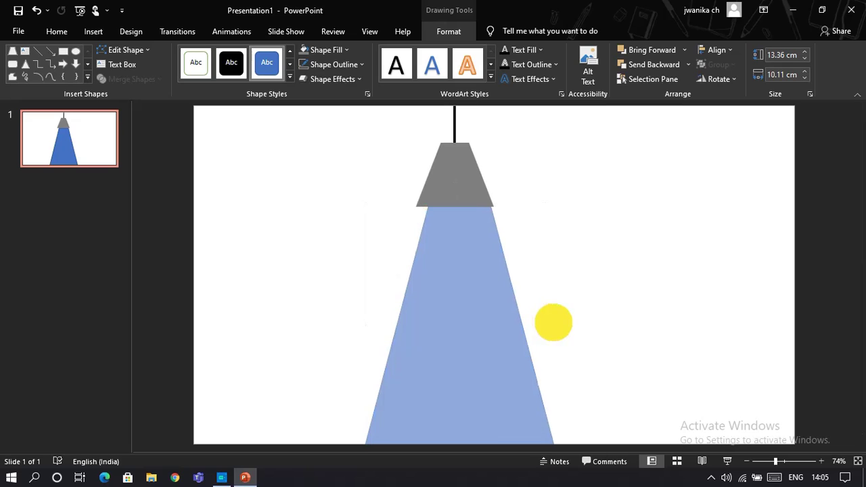
left_click_drag(431, 205, 437, 209)
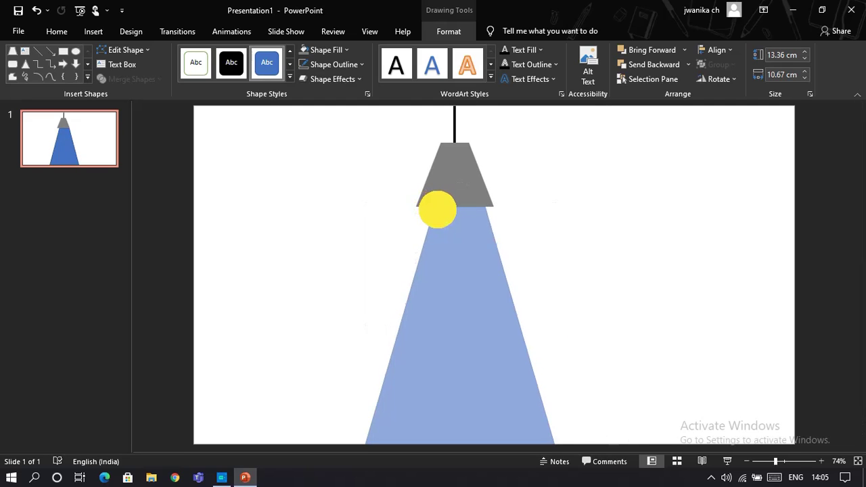
left_click_drag(465, 239, 457, 236)
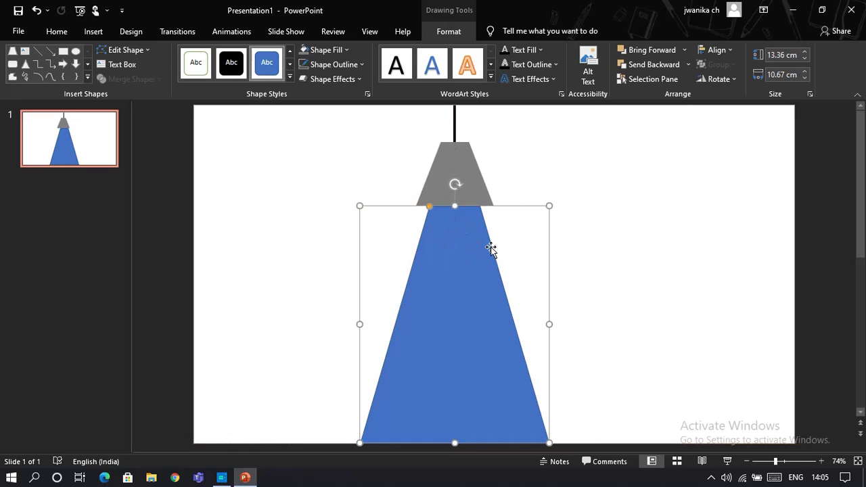
left_click_drag(549, 323, 569, 322)
left_click_drag(513, 316, 504, 313)
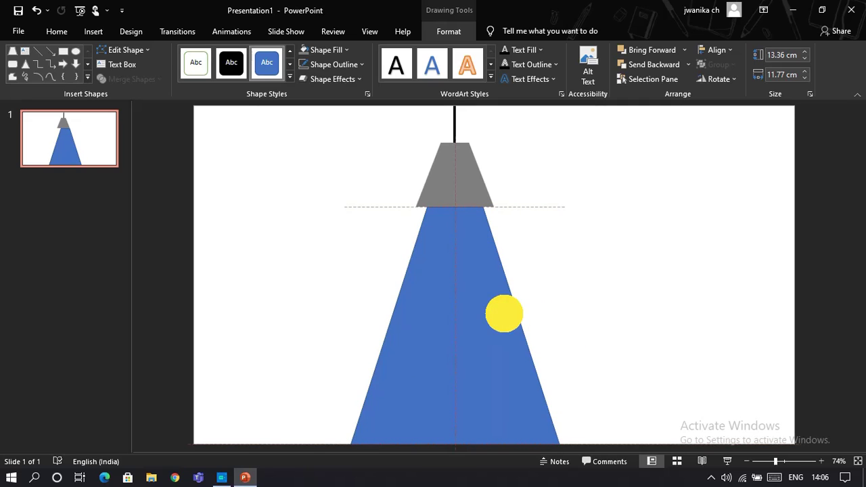
left_click(661, 268)
Match the beam's top to the shade and widen it to 13.72 cm, keeping it centred.
left_click(434, 247)
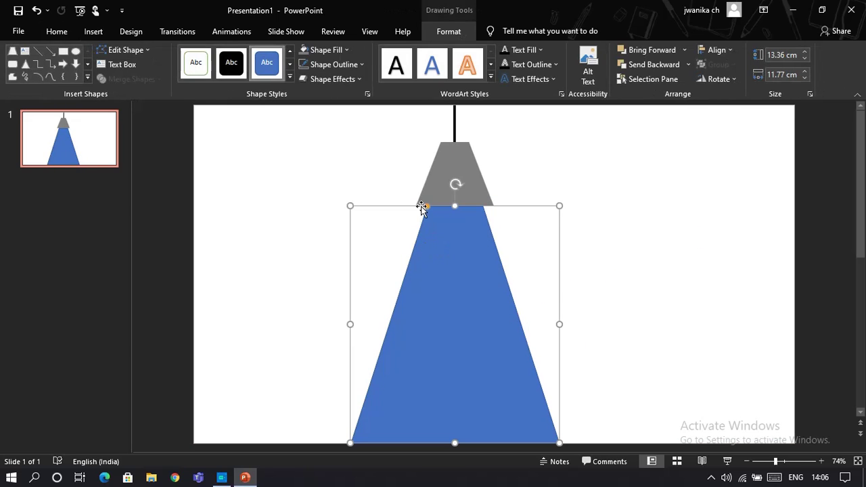
left_click_drag(428, 207, 431, 206)
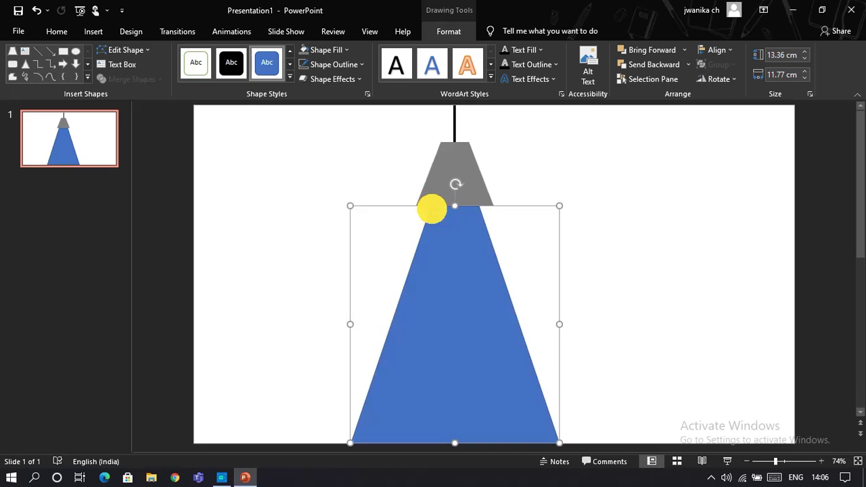
left_click_drag(556, 325, 582, 325)
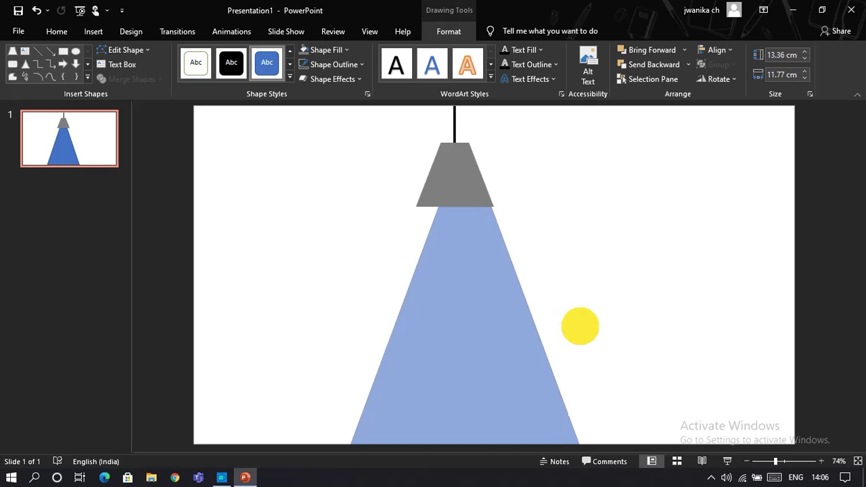
left_click_drag(467, 326, 455, 326)
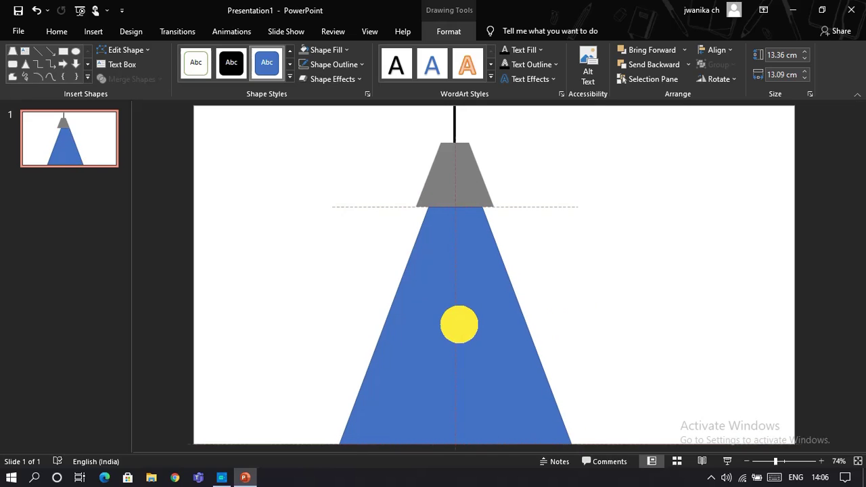
left_click(576, 290)
left_click(537, 310)
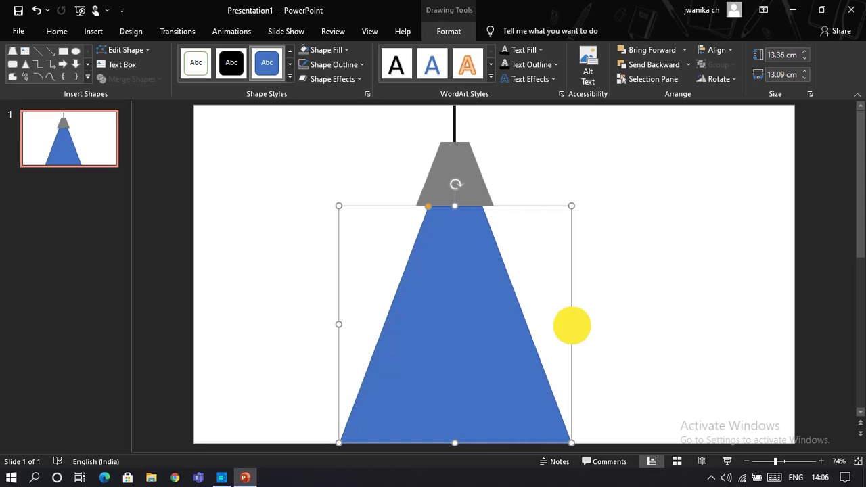
left_click_drag(571, 324, 583, 325)
left_click_drag(497, 325, 491, 324)
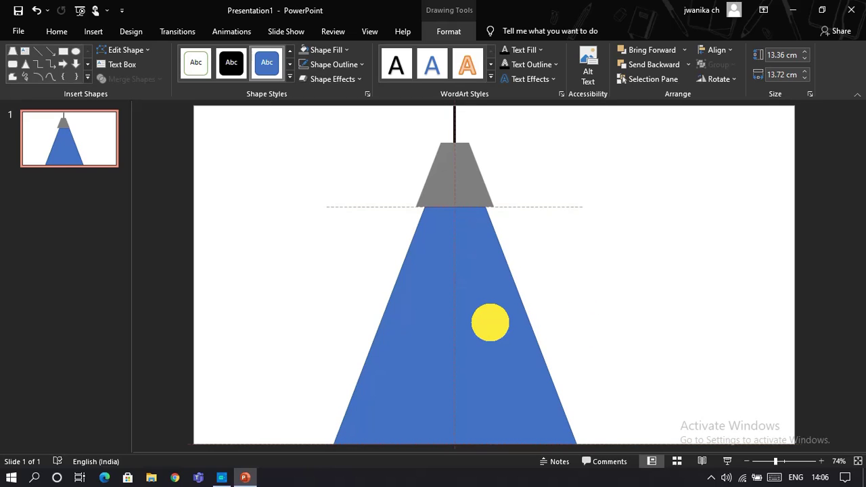
left_click(753, 246)
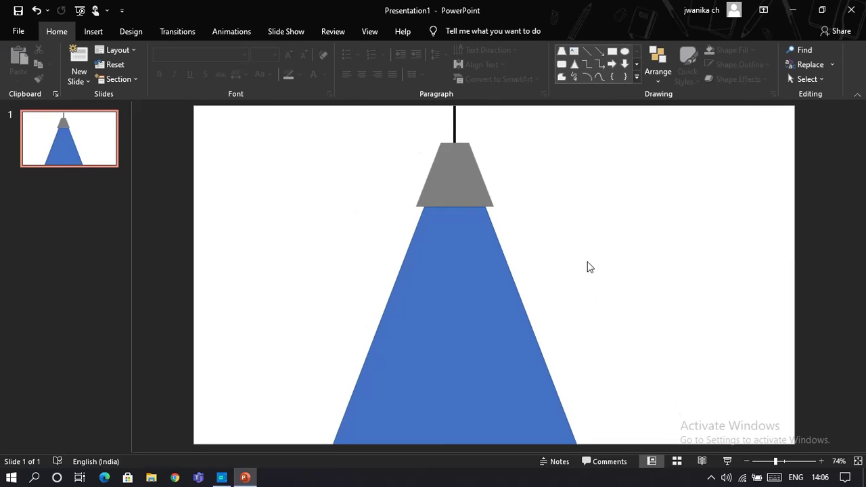
Remove the outline from the blue beam.
double_click(495, 247)
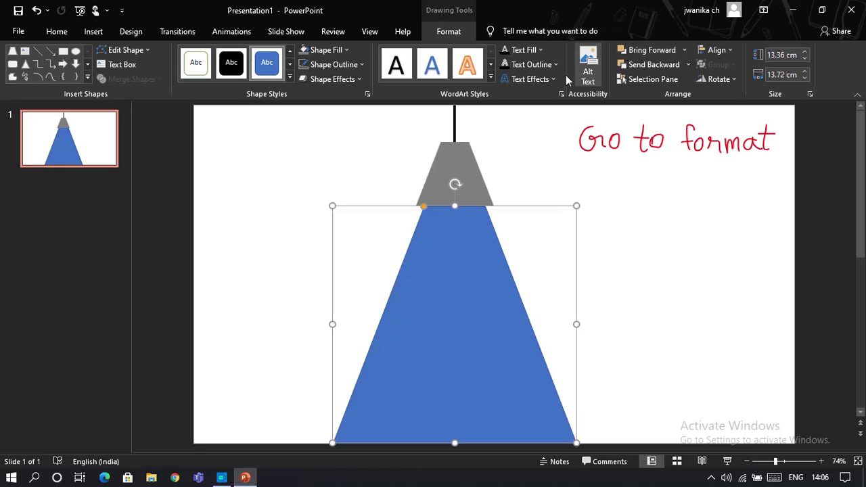
left_click(325, 50)
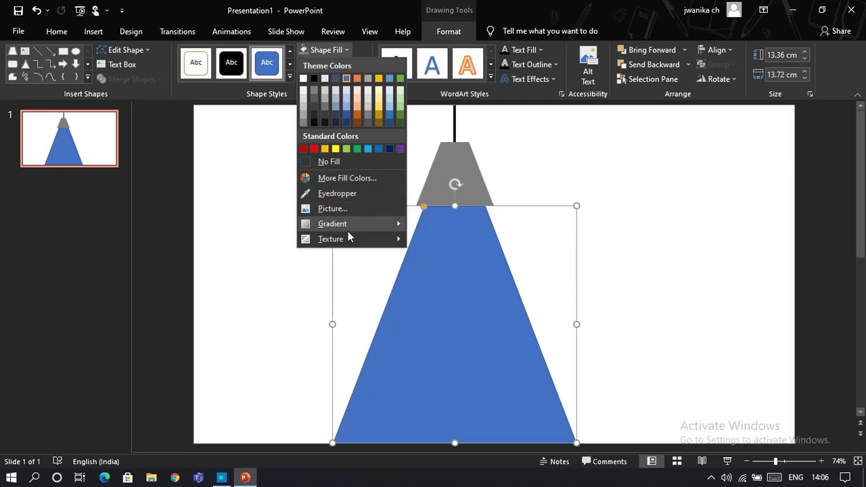
left_click(329, 46)
left_click(334, 65)
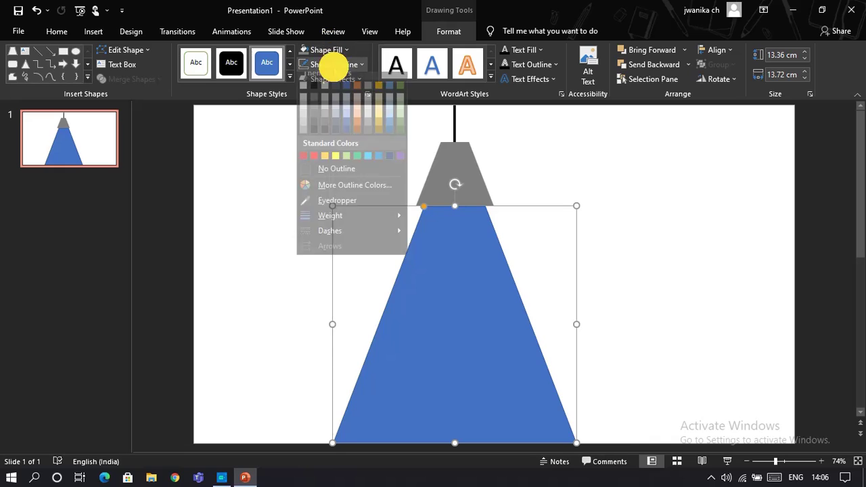
left_click(341, 171)
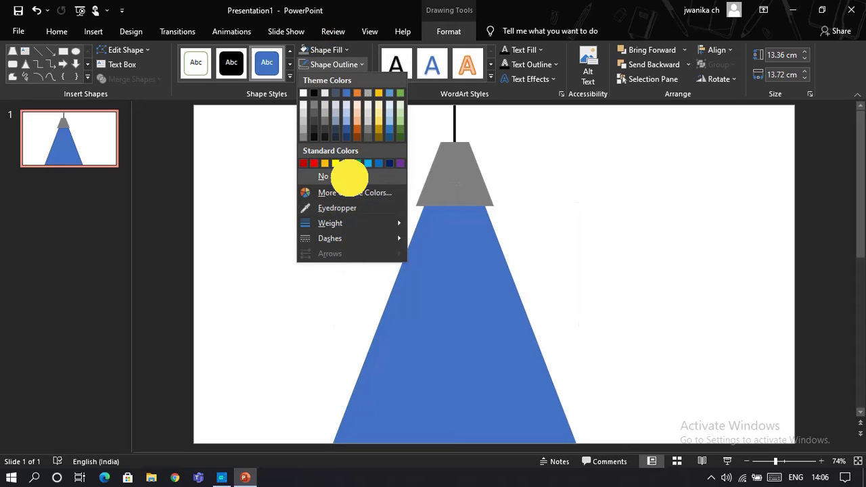
Browse the beam's gradient fill options and open its shortcut menu.
left_click(332, 52)
mouse_move(361, 218)
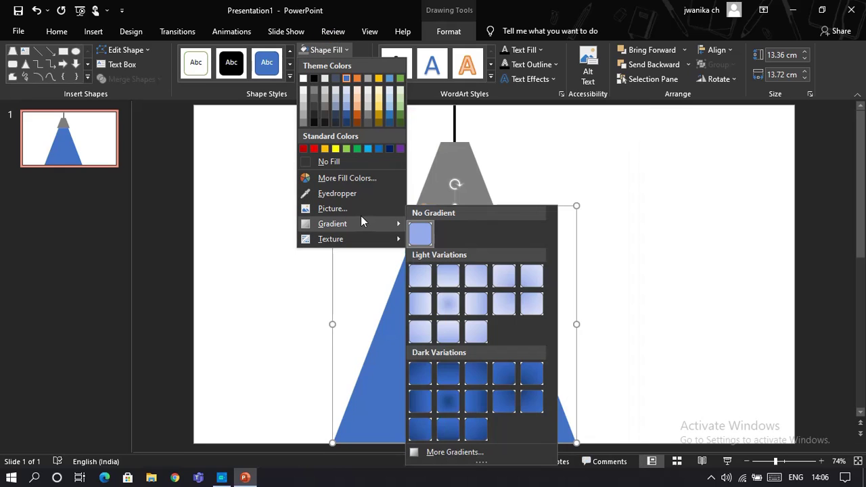
left_click(337, 194)
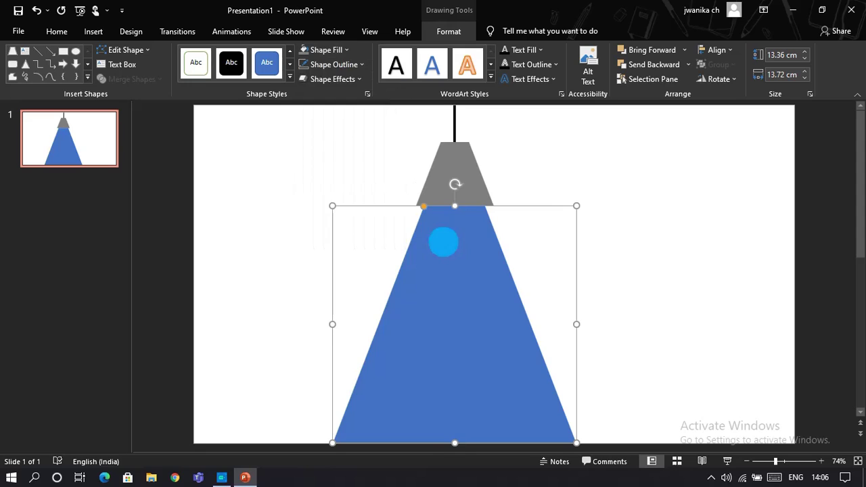
right_click(443, 242)
left_click_drag(521, 434, 539, 444)
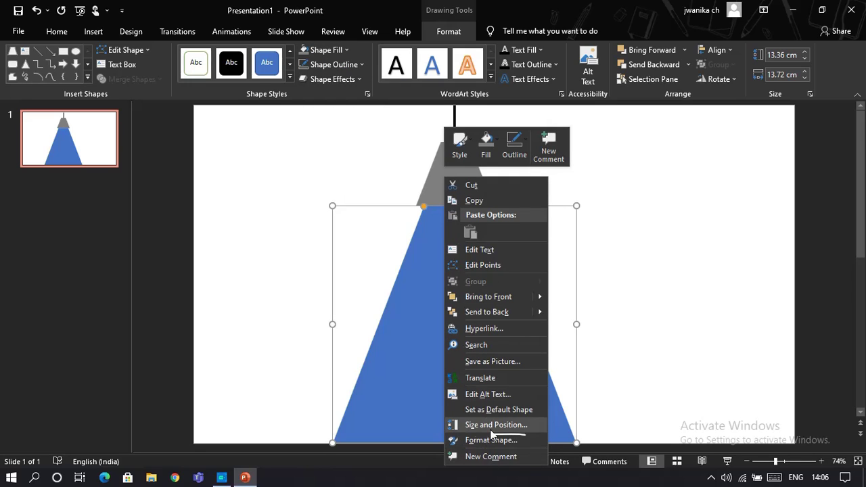
Switch the beam to a gradient fill in Format Shape and delete the 74% stop.
left_click(534, 441)
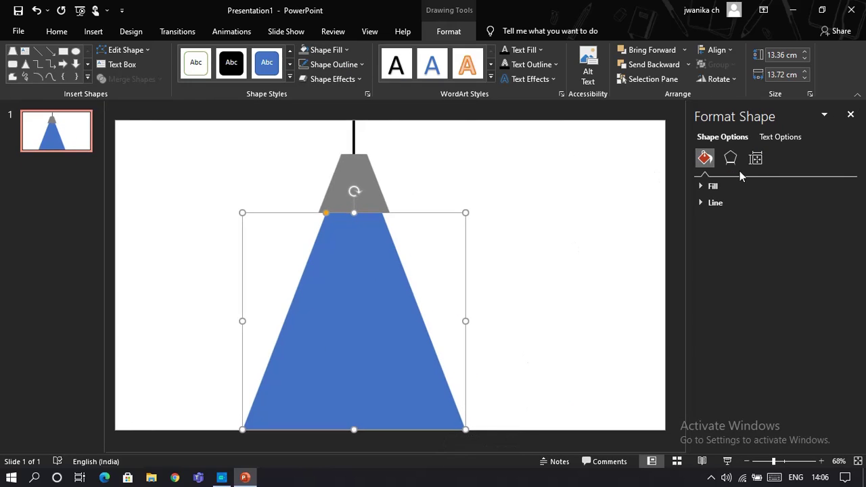
left_click(727, 184)
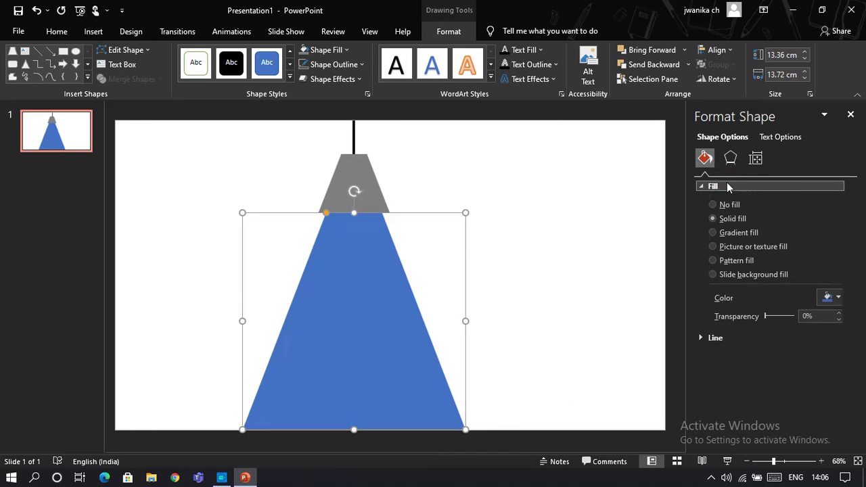
left_click_drag(734, 228, 770, 231)
left_click(741, 235)
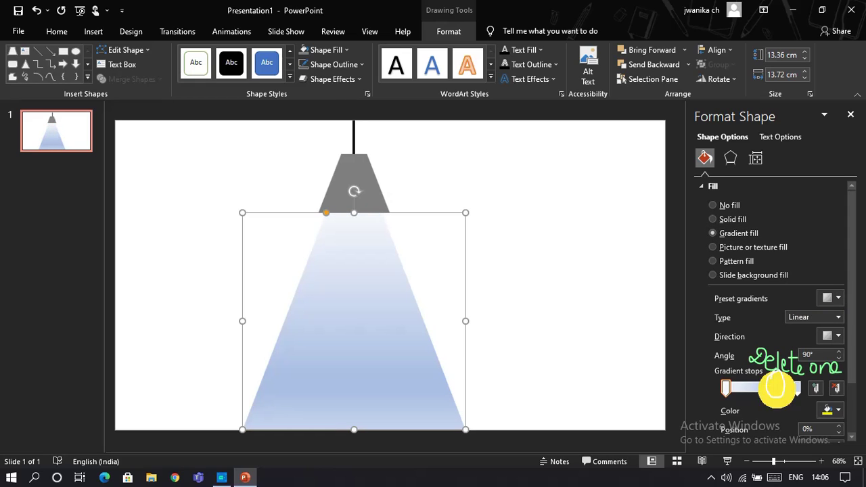
left_click(778, 387)
key("Delete")
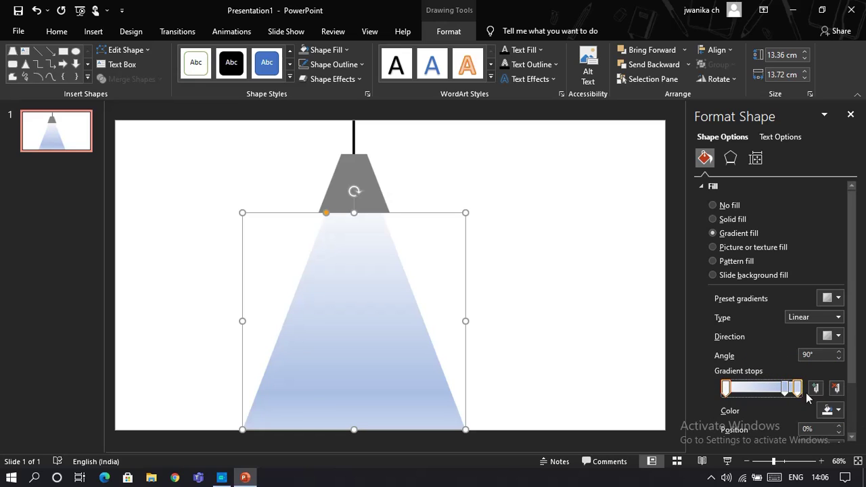
Colour the 0%, 83% and 100% gradient stops yellow.
left_click(832, 410)
left_click(793, 370)
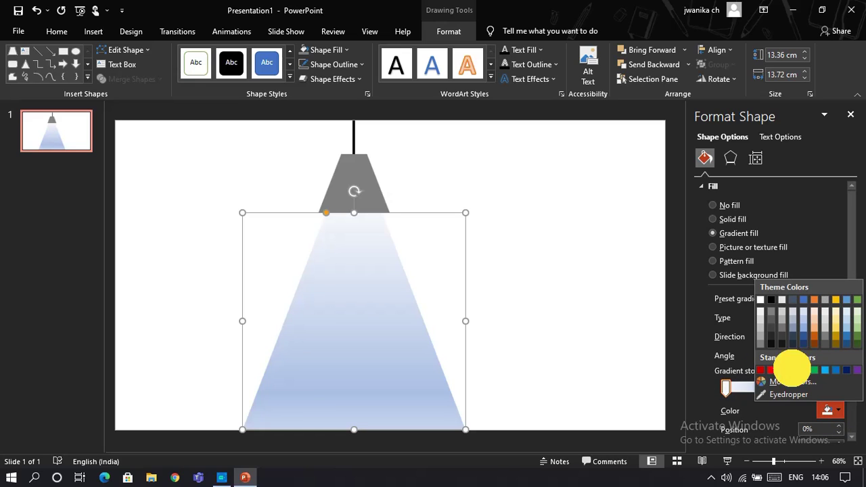
left_click(785, 387)
left_click(830, 409)
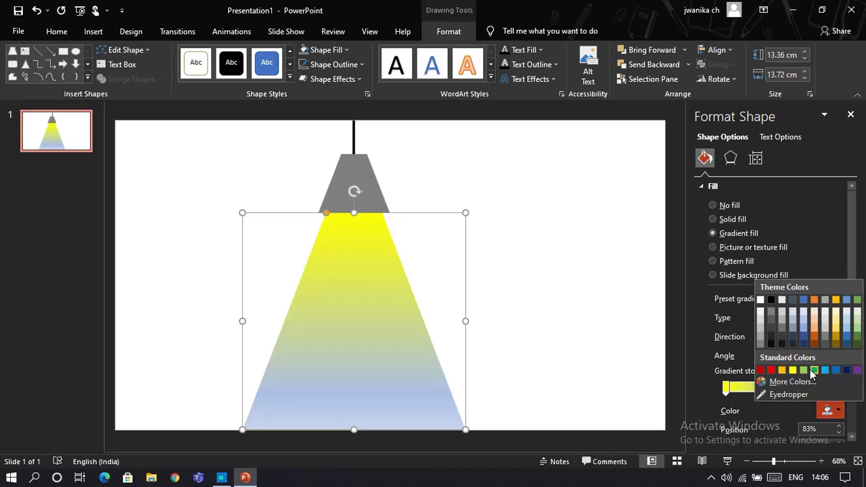
left_click(794, 370)
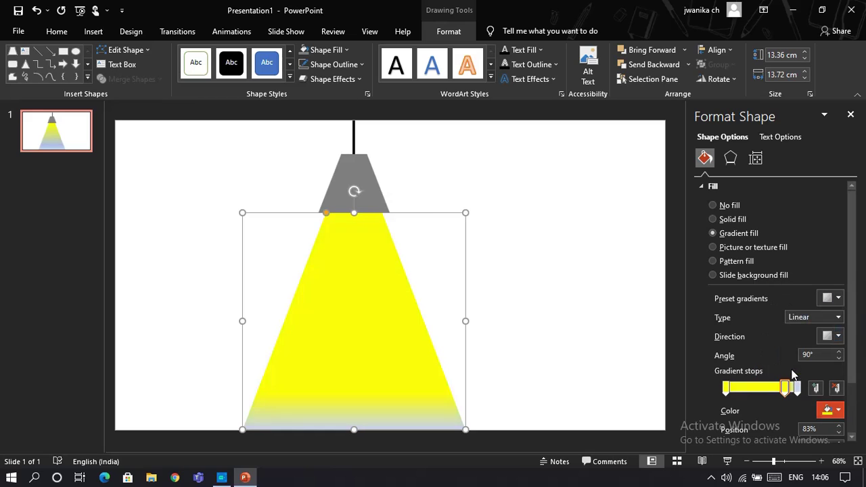
left_click(829, 409)
left_click(793, 370)
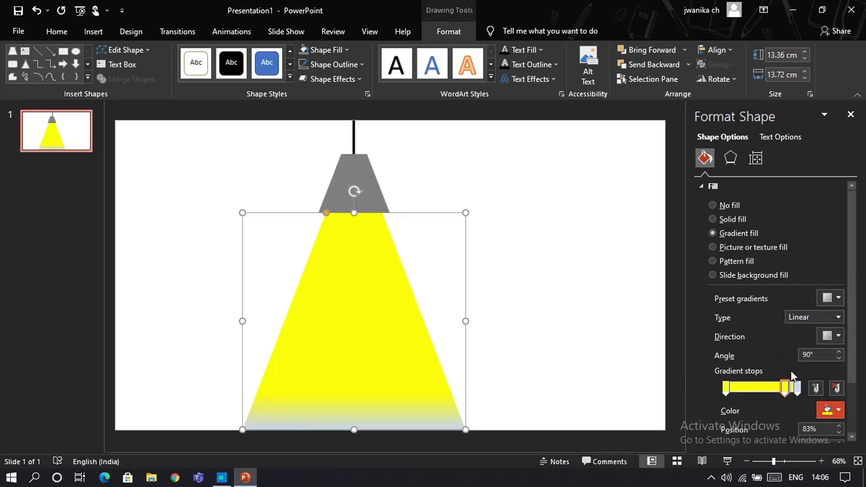
left_click(794, 387)
left_click(828, 410)
left_click(793, 370)
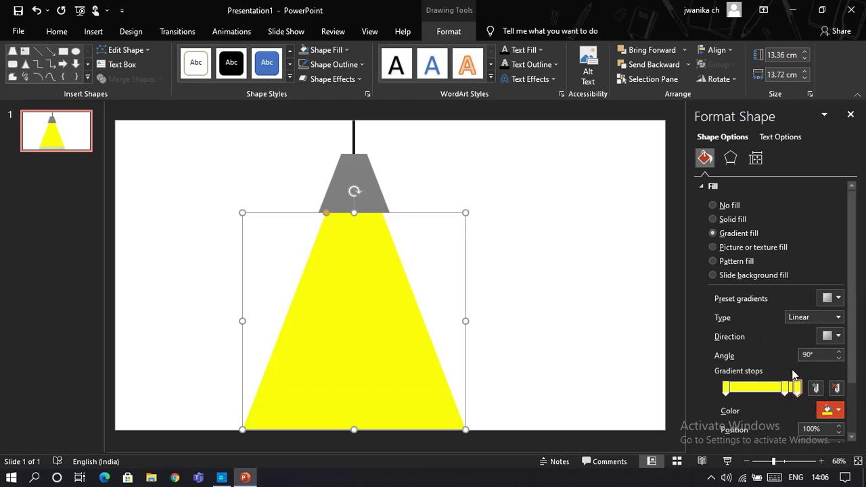
scroll(788, 347, "down", 2)
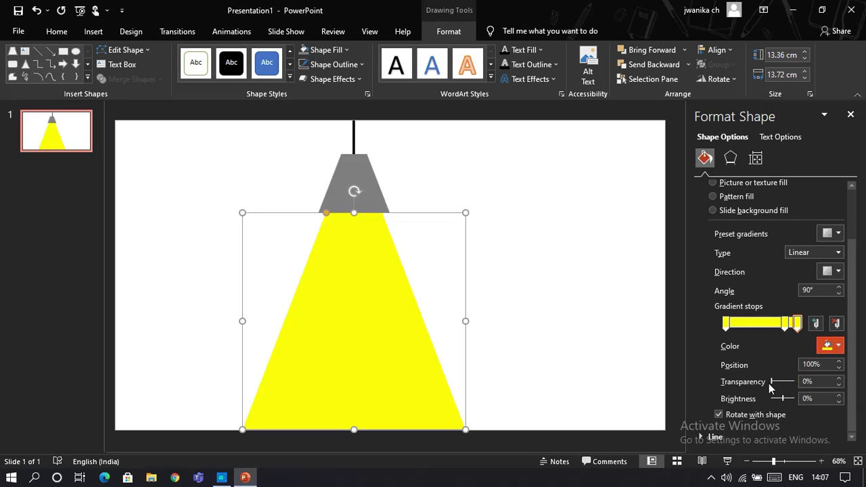
Give the 83% and 0% gradient stops 65% and 10% transparency so the beam fades.
mouse_move(774, 383)
left_mouse_down()
mouse_move(804, 384)
mouse_move(783, 383)
left_mouse_up()
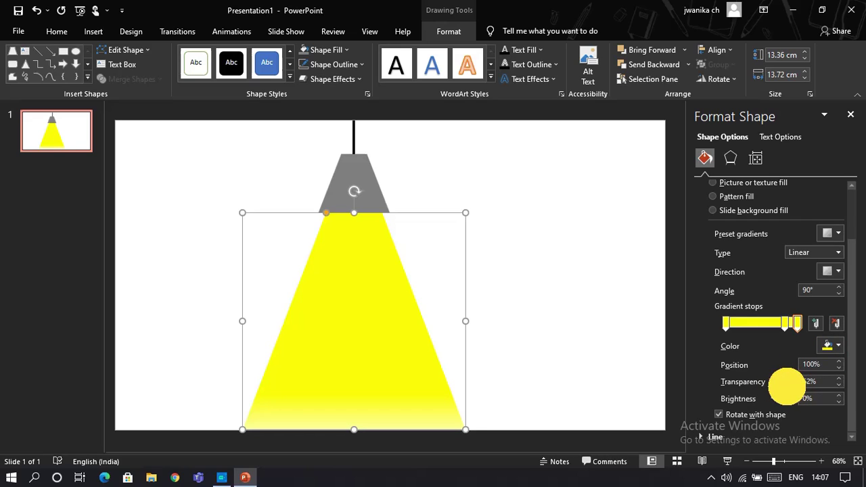
left_click(784, 328)
left_click_drag(773, 383, 783, 382)
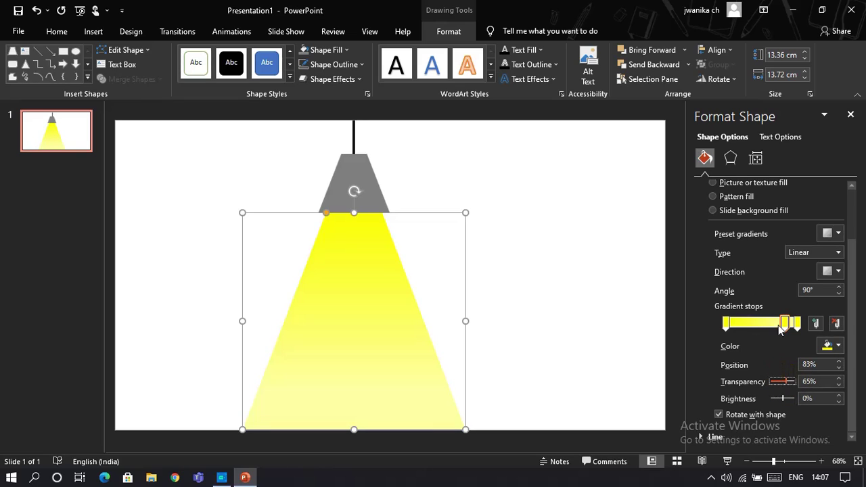
left_click(726, 324)
left_click_drag(774, 383, 773, 383)
Reverse an accidental change and widen the beam's top under the lamp shade.
left_click(325, 214)
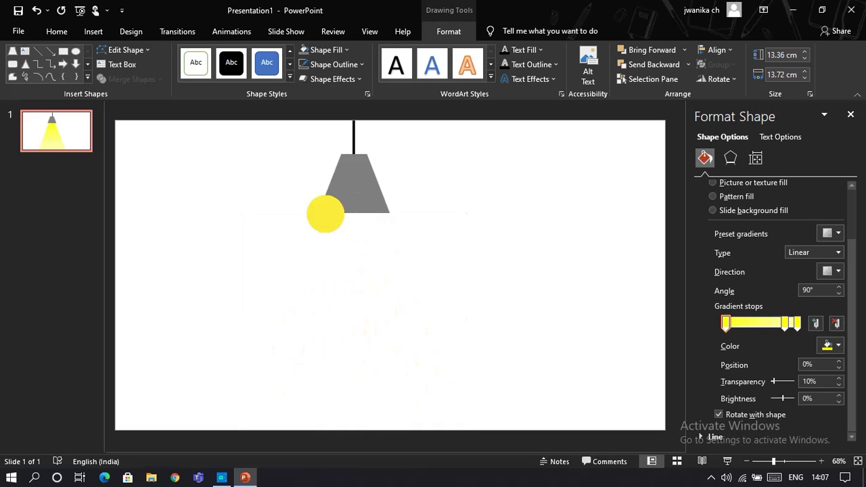
key("ctrl+y")
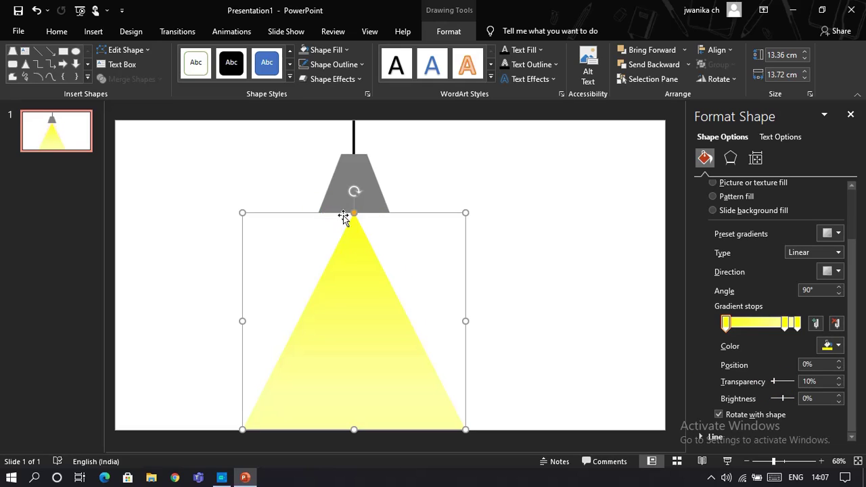
left_click_drag(354, 214, 326, 214)
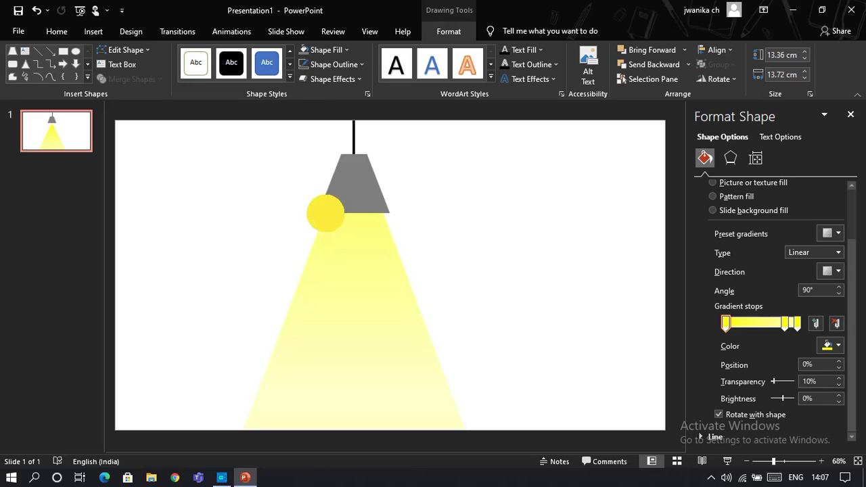
left_click(323, 213)
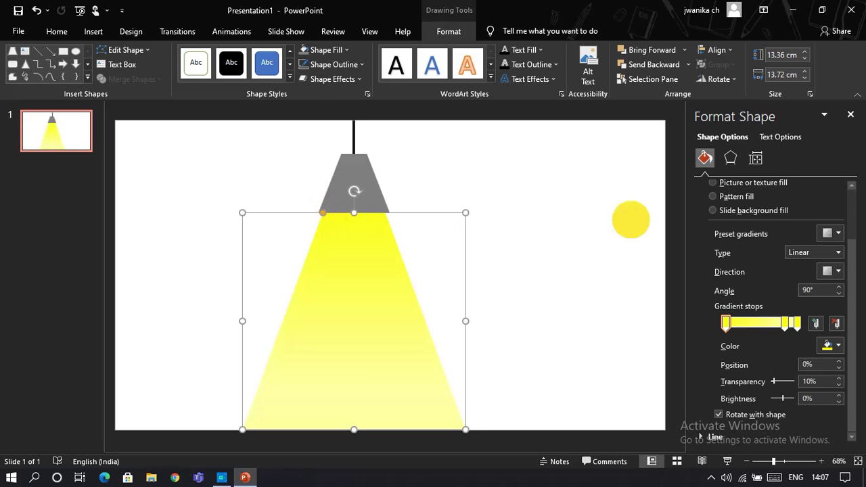
left_click(631, 216)
Reposition the gradient stops, moving the last to about 70% and the middle to 73%.
left_click(336, 353)
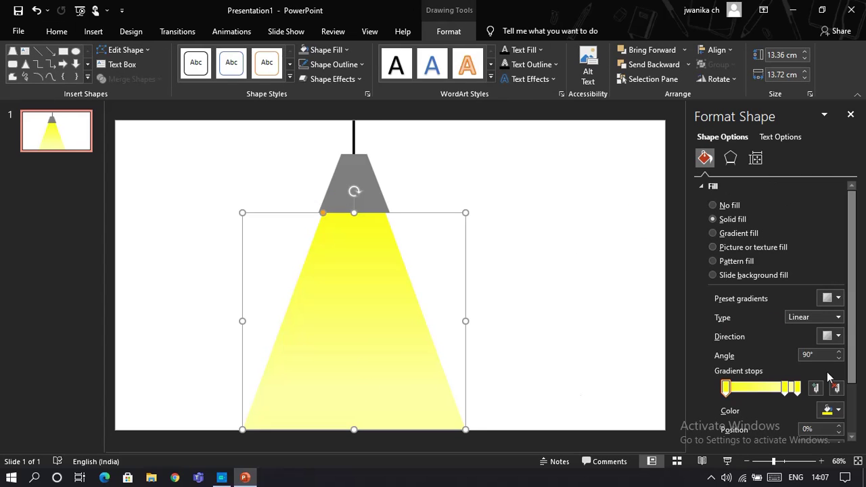
left_click(785, 388)
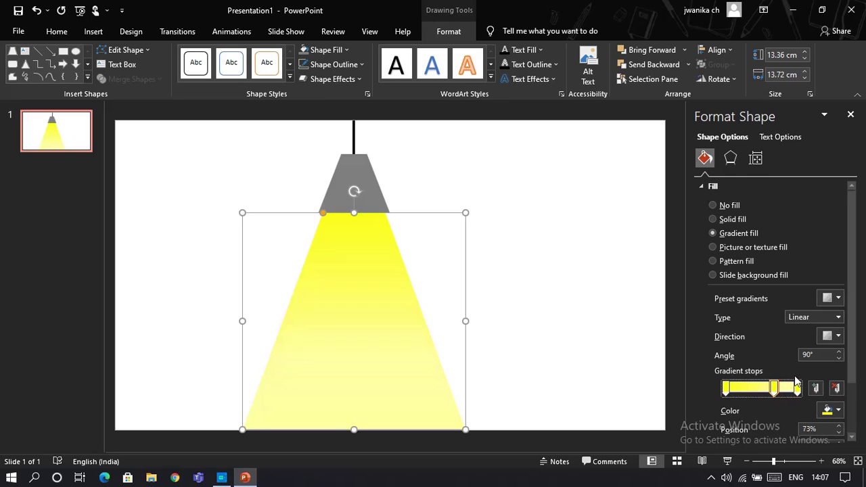
left_click_drag(797, 388, 777, 388)
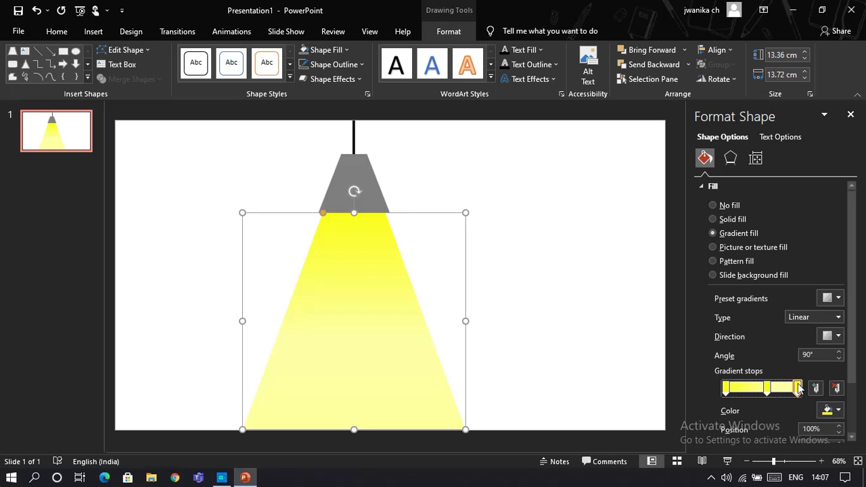
left_click(767, 389)
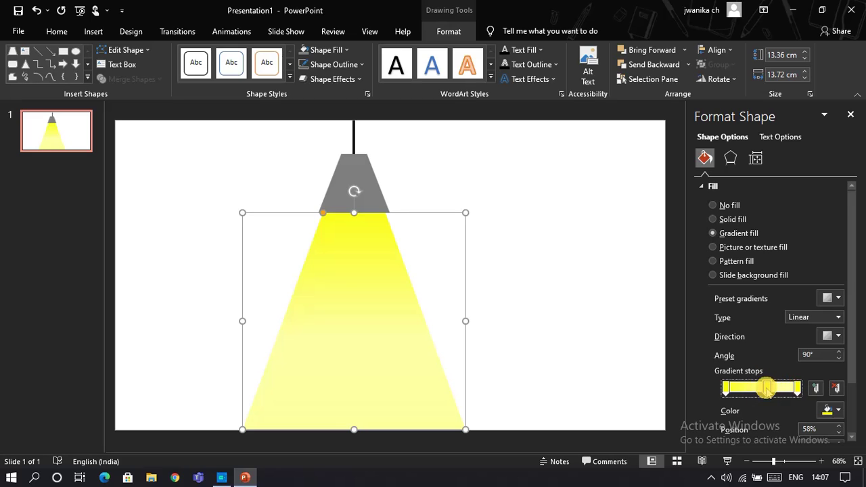
left_click_drag(767, 390, 769, 391)
left_click_drag(766, 389, 766, 390)
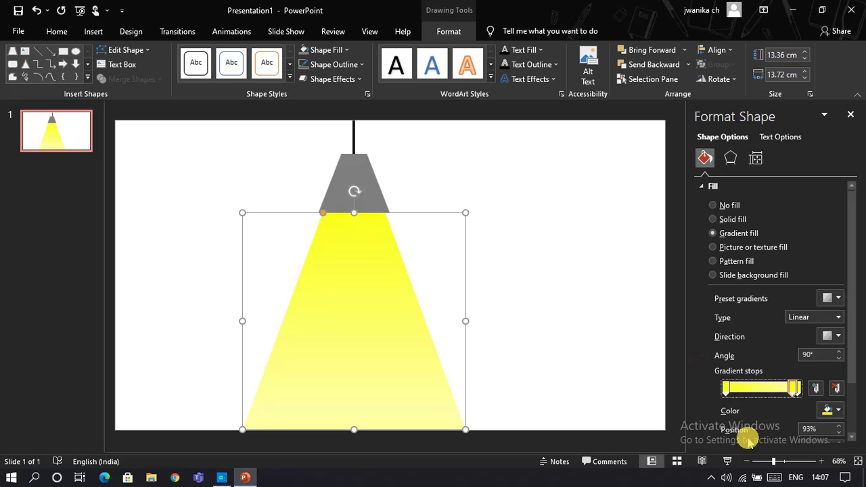
left_click_drag(776, 391, 791, 376)
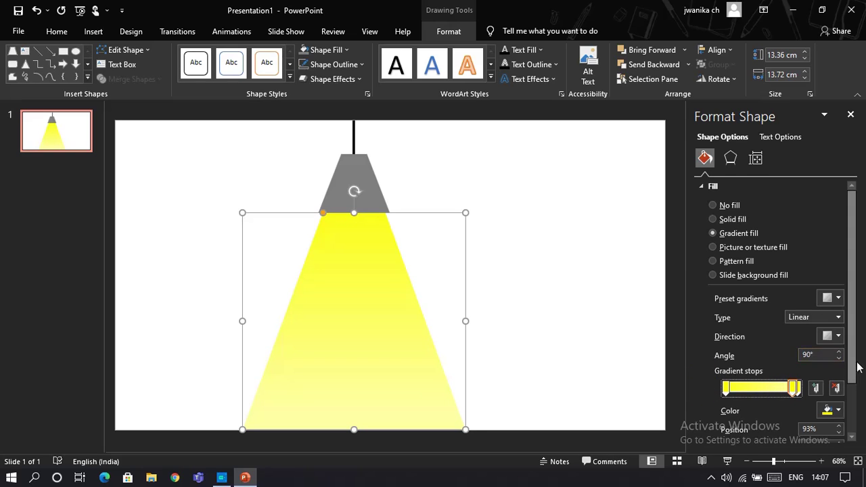
Set the 93% stop's transparency to 41% and close the Format Shape pane.
left_click_drag(853, 362, 851, 419)
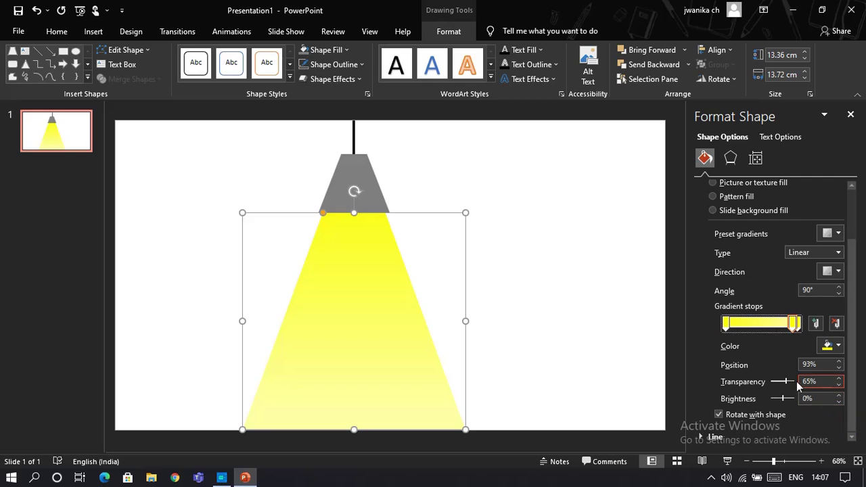
left_click_drag(785, 383, 785, 382)
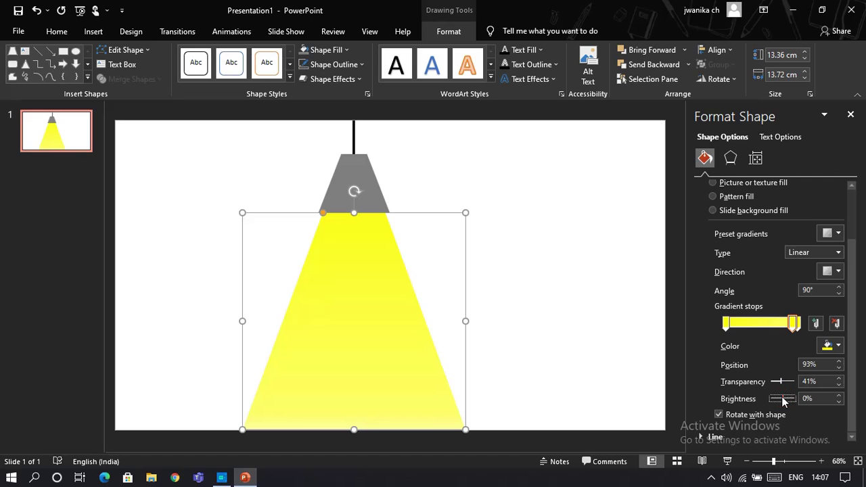
left_click(705, 376)
left_click(851, 114)
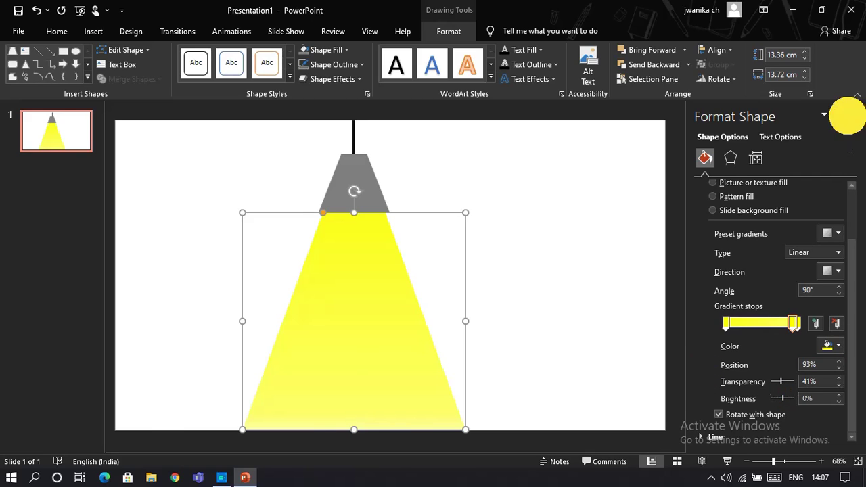
left_click(716, 136)
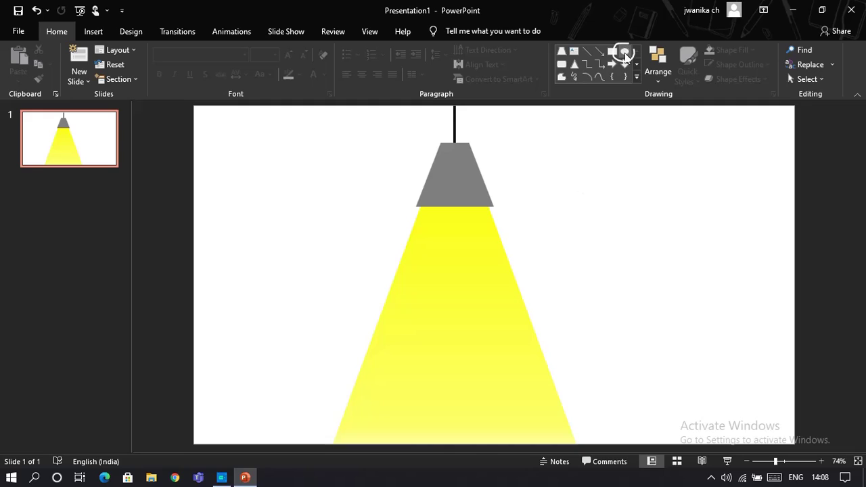
Draw an oval circle at the slide's upper right and set its outline to No Outline.
left_click(623, 57)
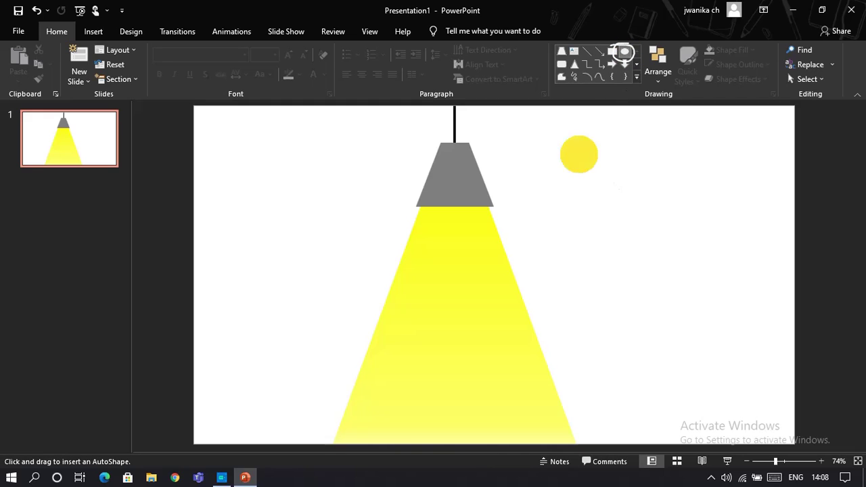
left_click_drag(577, 153, 657, 231)
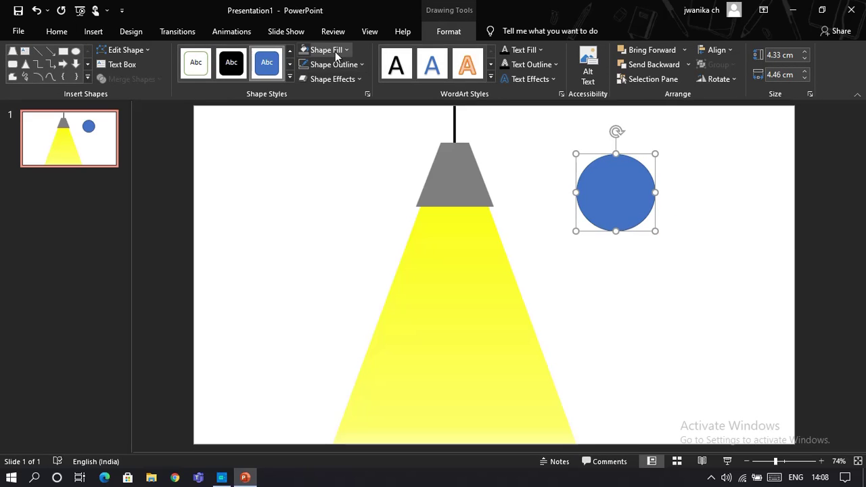
left_click(339, 57)
left_click(343, 64)
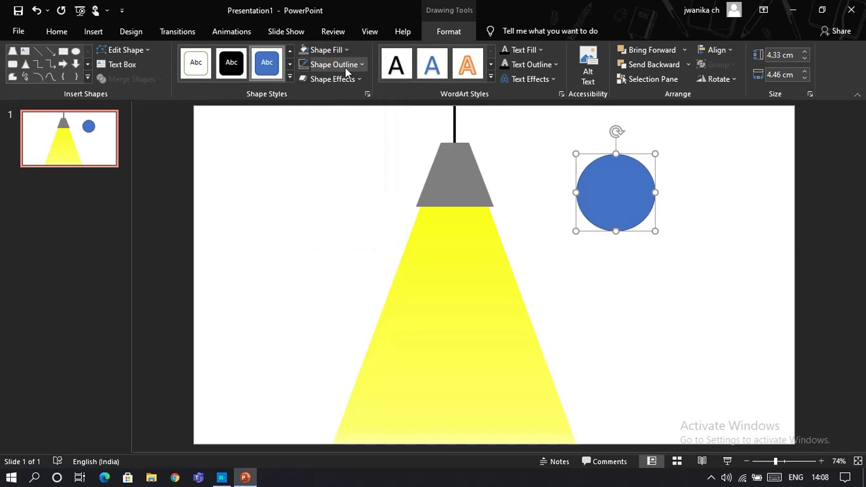
left_click(347, 64)
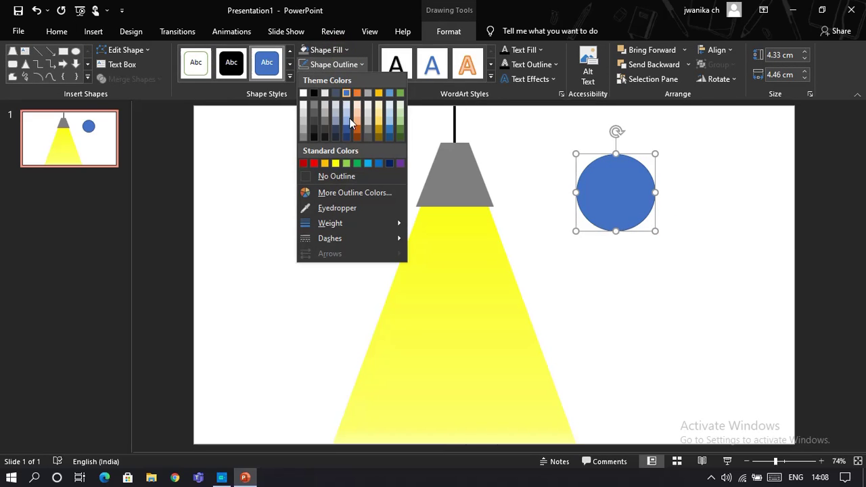
left_click(370, 177)
left_click(325, 49)
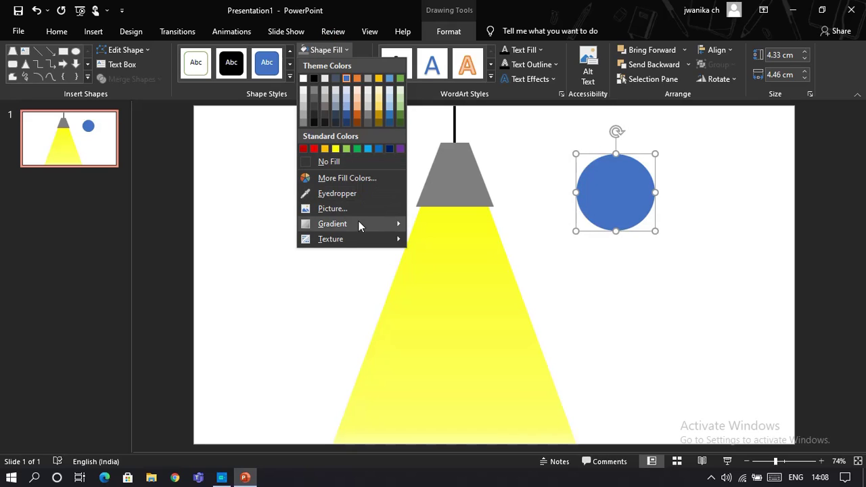
Fill the circle with the red scarlet ibis photo from the Online Pictures Birds category.
left_click(356, 213)
left_click(370, 274)
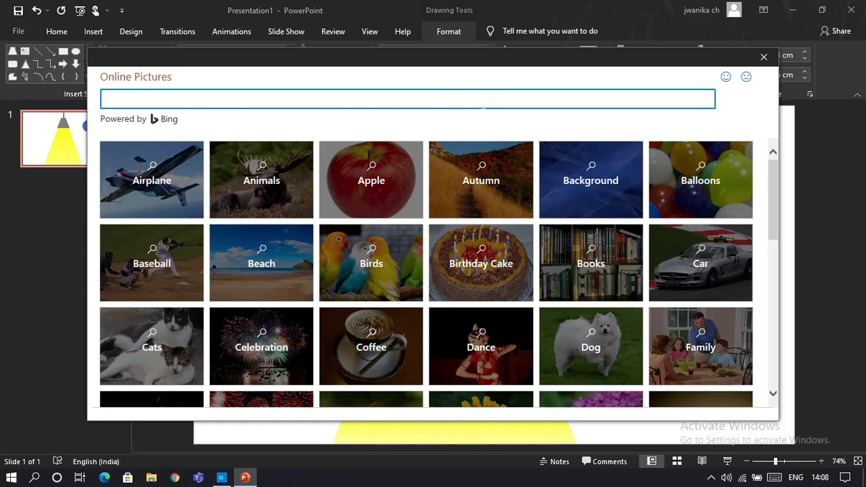
left_click(356, 263)
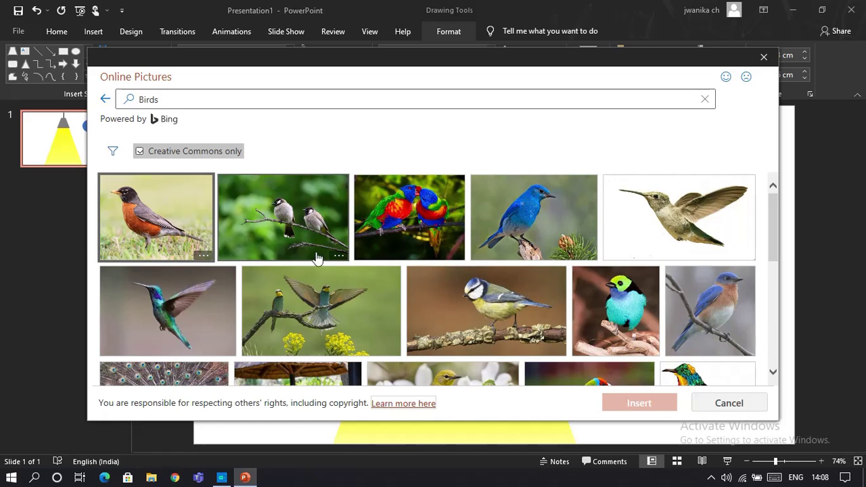
scroll(467, 279, "down", 1)
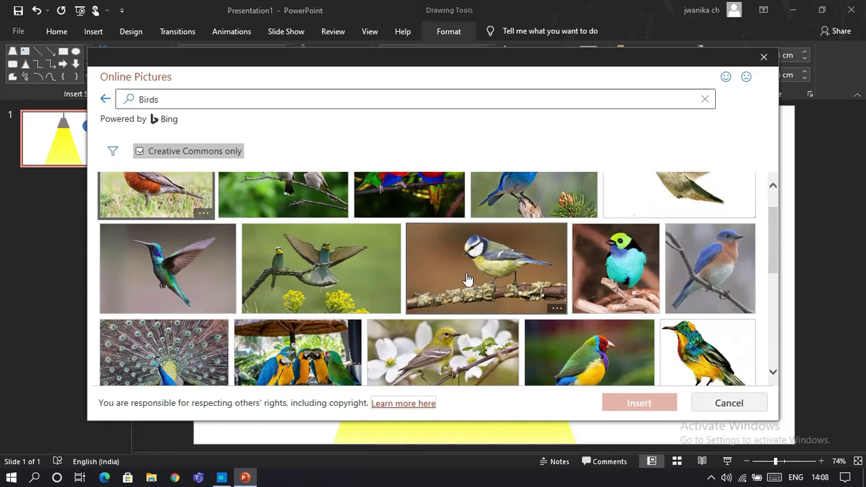
scroll(467, 279, "down", 2)
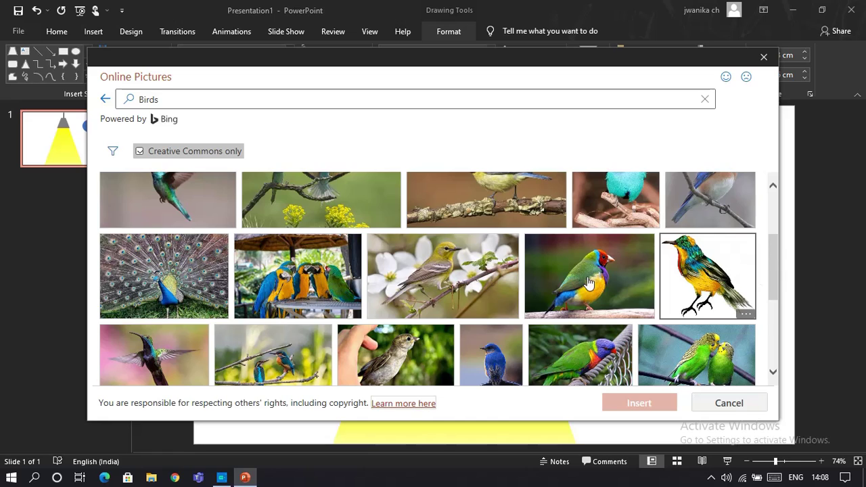
scroll(588, 283, "down", 2)
scroll(425, 321, "up", 1)
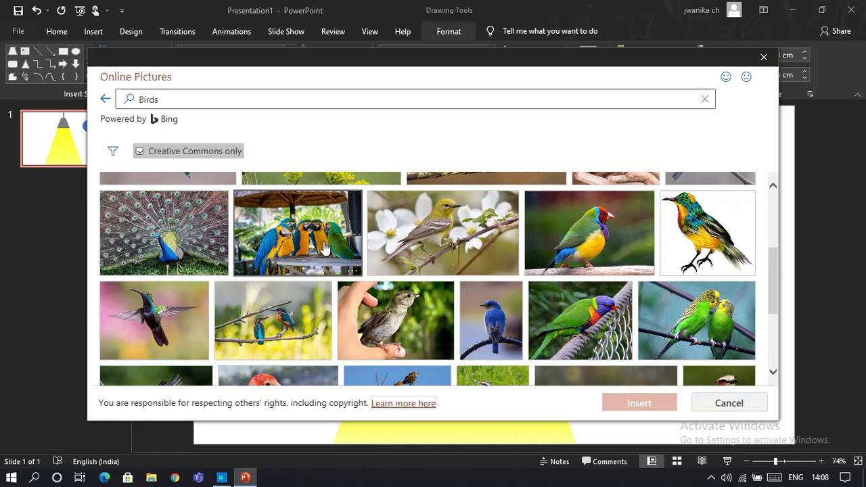
left_click(326, 251)
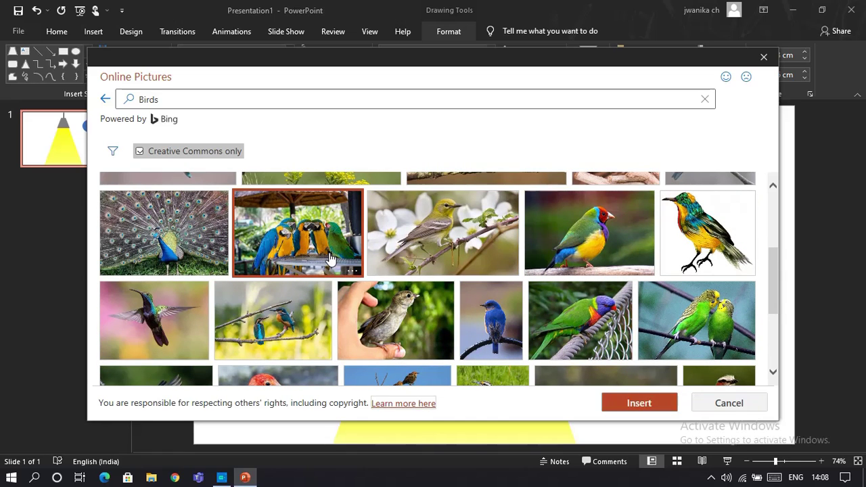
scroll(442, 274, "down", 4)
left_click(294, 264)
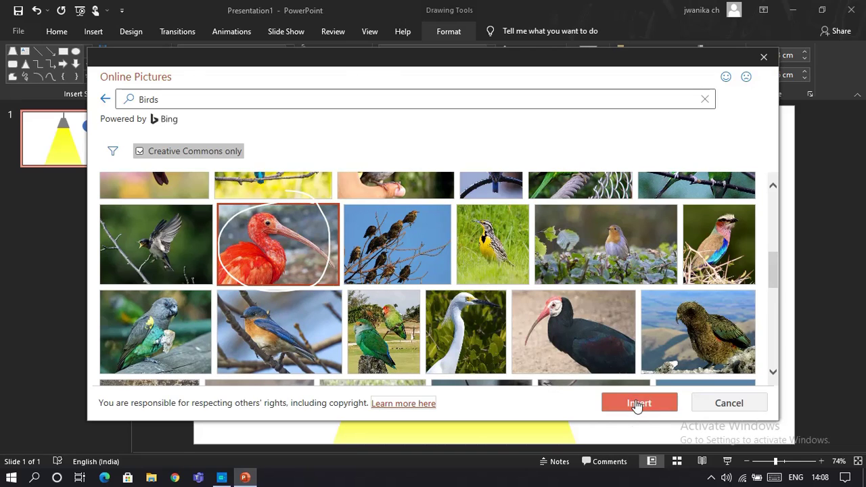
left_click(638, 403)
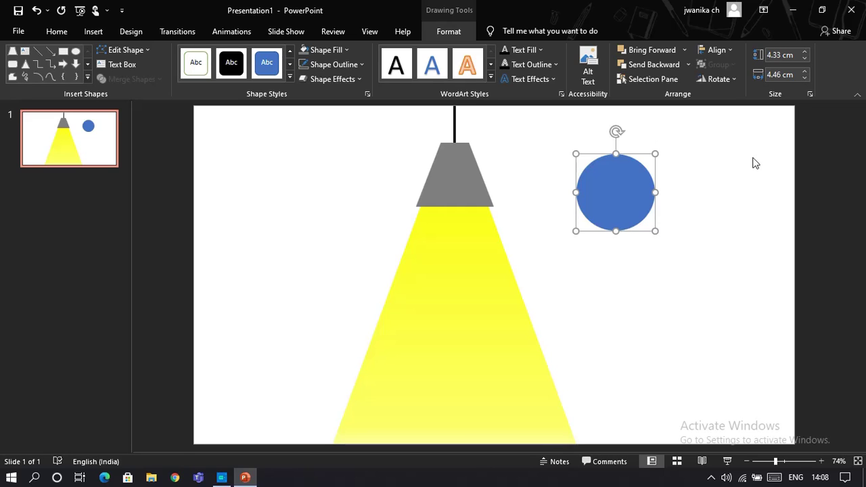
Move the ibis photo circle from the top right into the centre of the yellow beam.
right_click(605, 184)
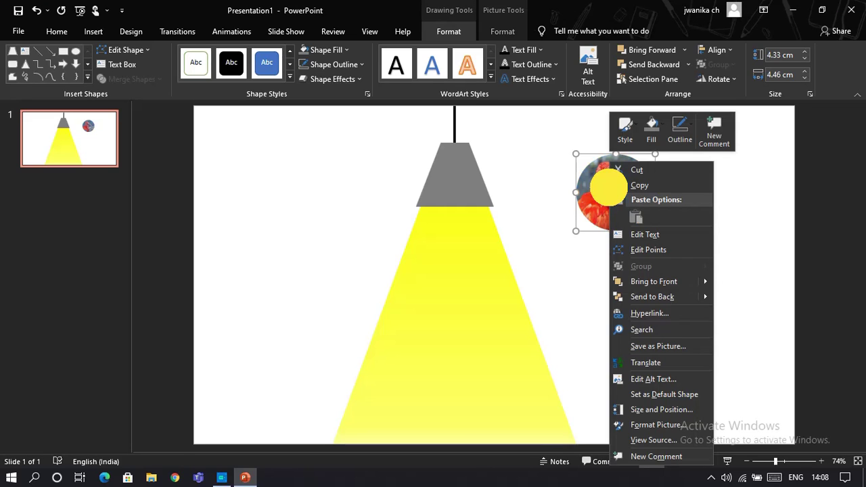
key("ctrl+v")
left_click_drag(587, 189, 426, 306)
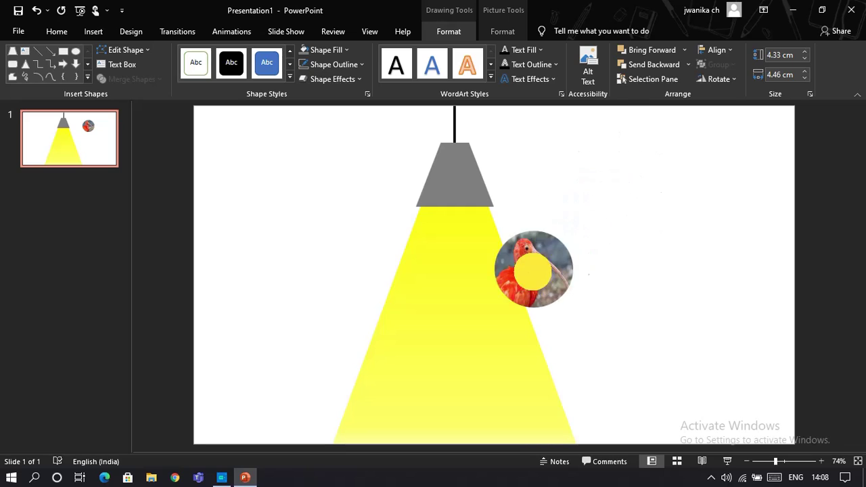
left_click(519, 158)
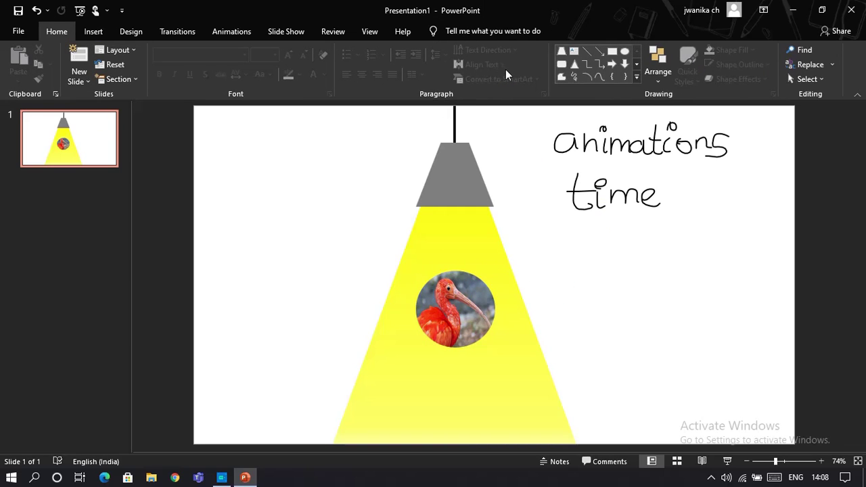
Give the lamp cord and grey shade a Fly In entrance animation coming From Top.
left_click(454, 126)
left_click(457, 173)
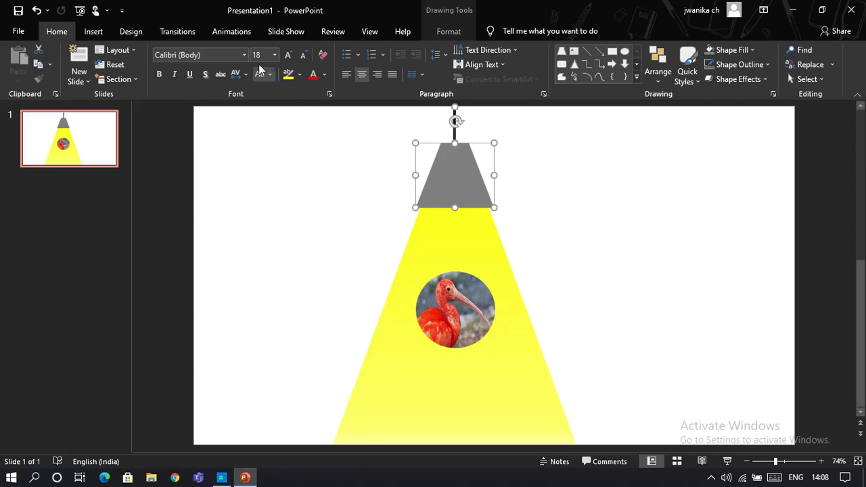
left_click(233, 32)
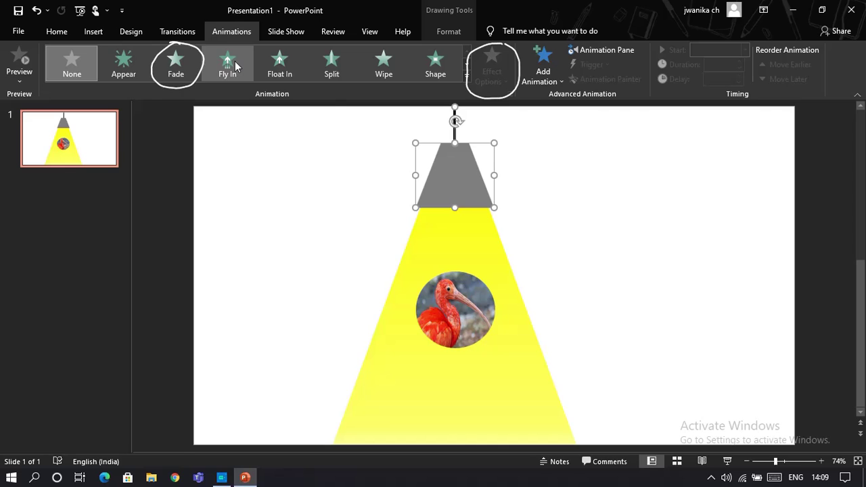
left_click(235, 63)
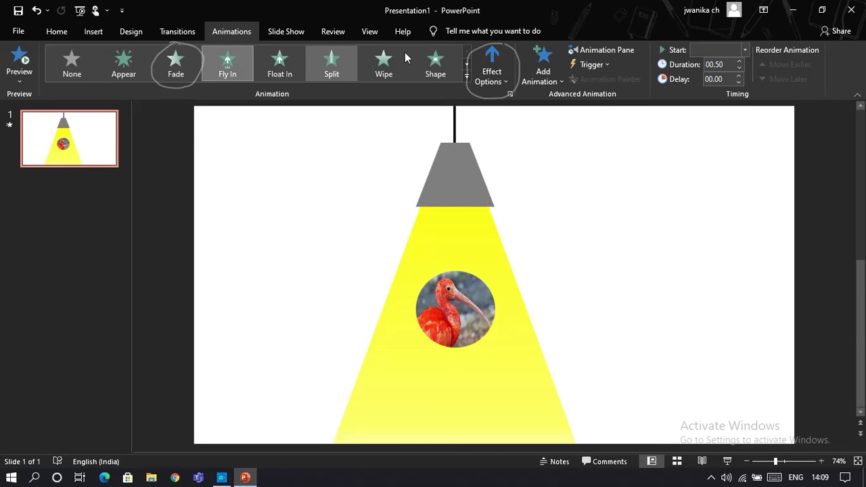
left_click(497, 79)
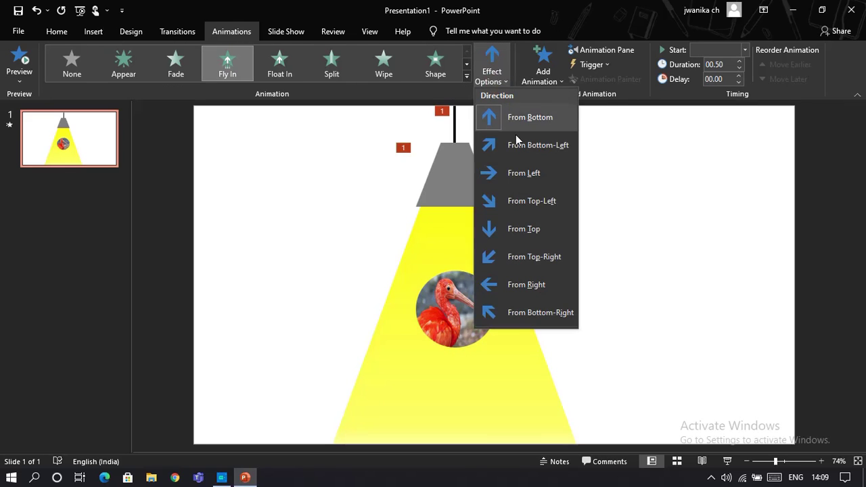
left_click(541, 229)
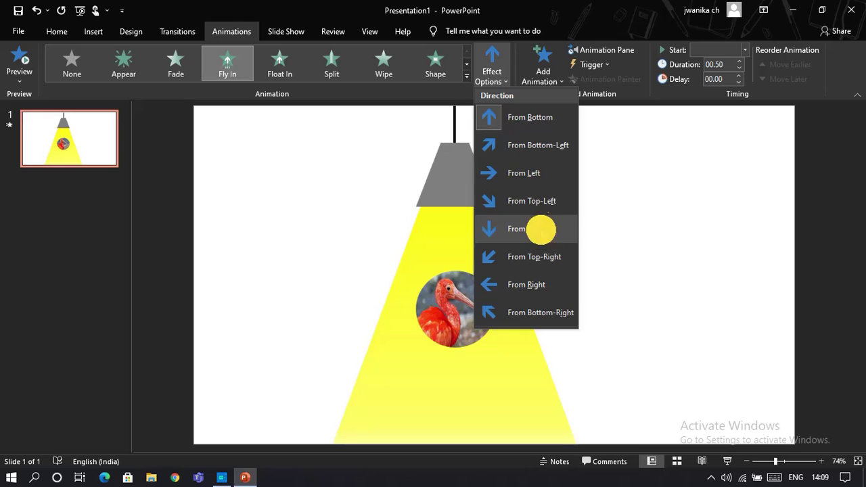
left_click(511, 226)
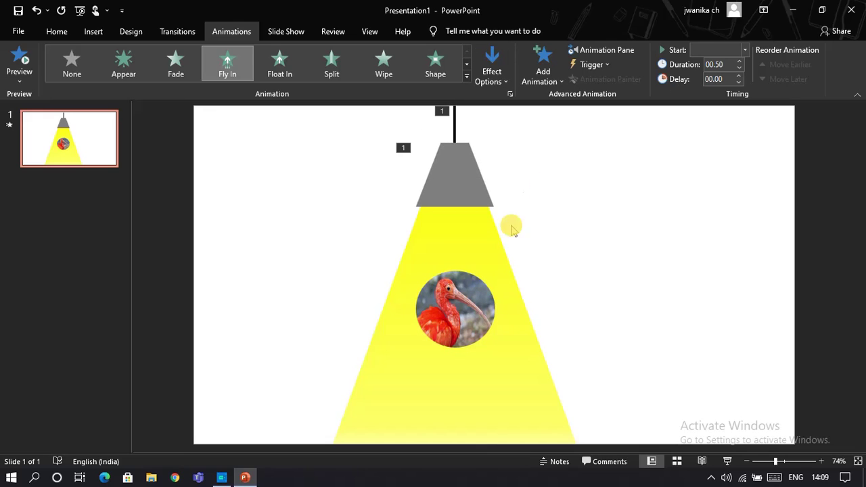
left_click(488, 225)
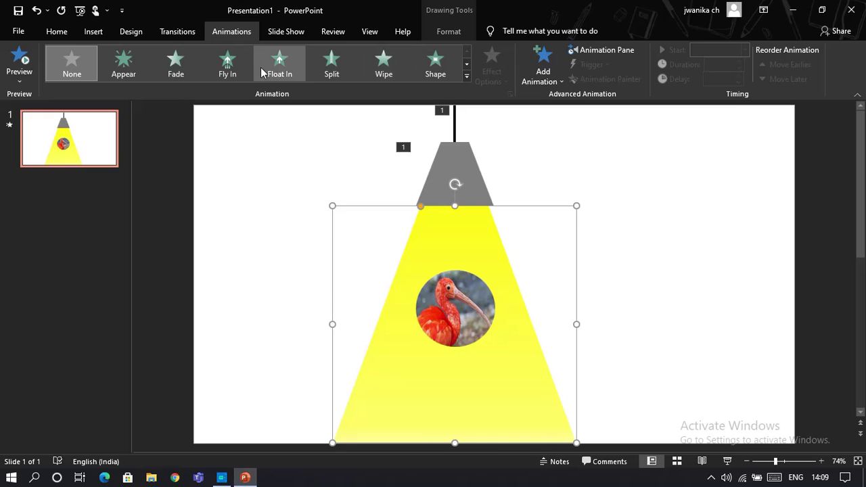
Try a Float Down animation and then Fly In From Top on the yellow beam.
left_click(264, 73)
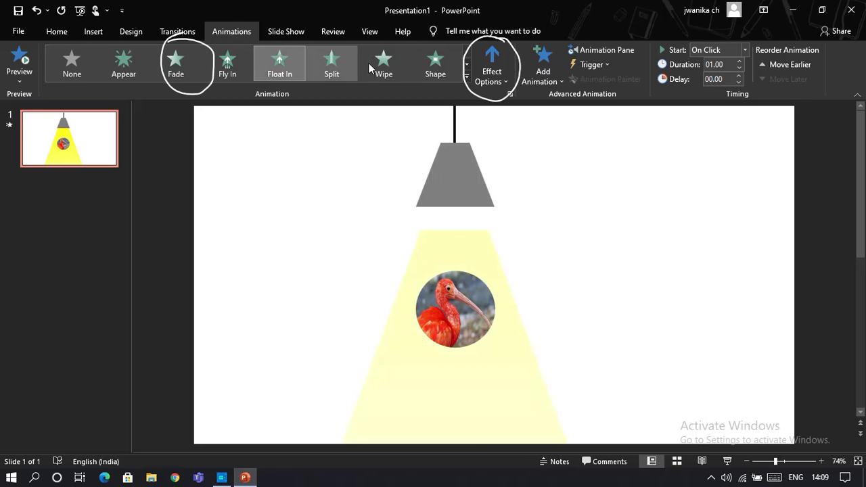
left_click(492, 64)
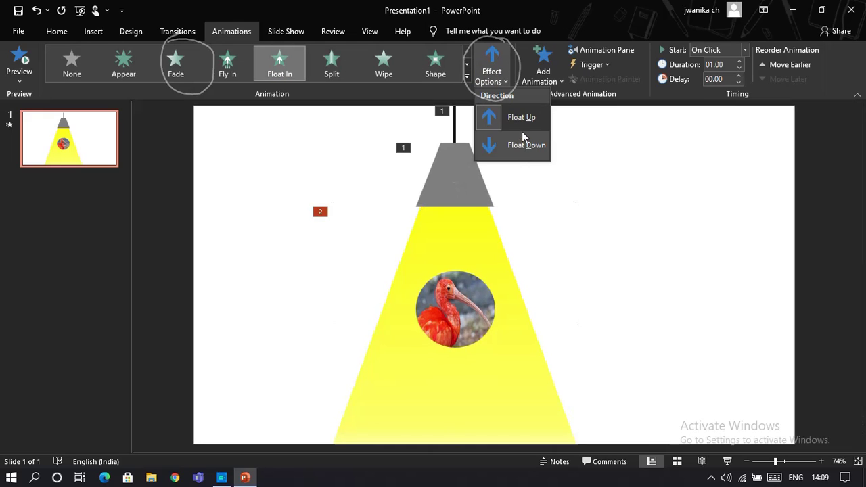
left_click(523, 145)
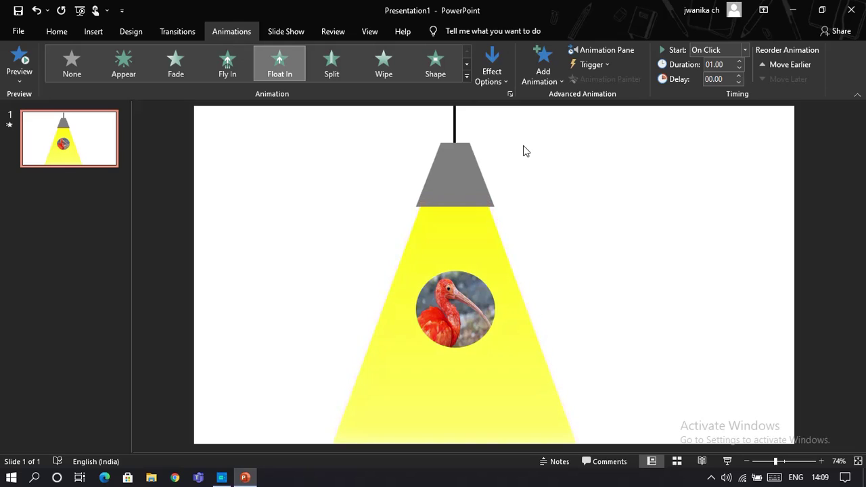
left_click(414, 209)
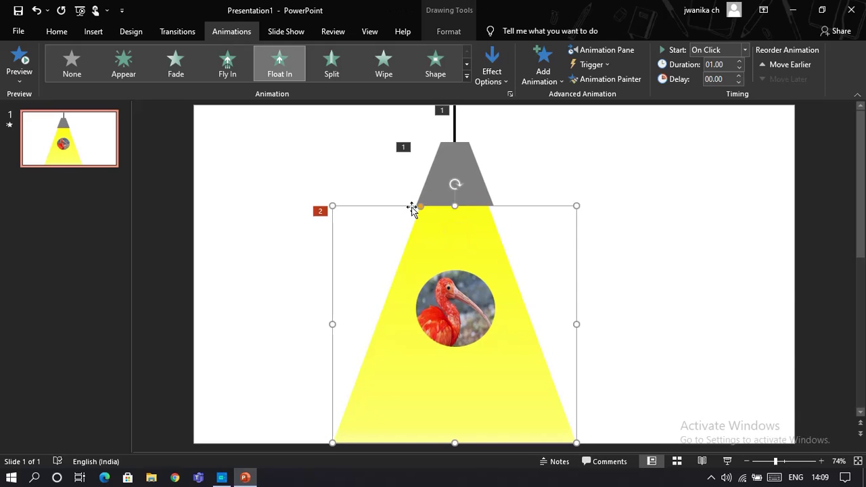
left_click(230, 72)
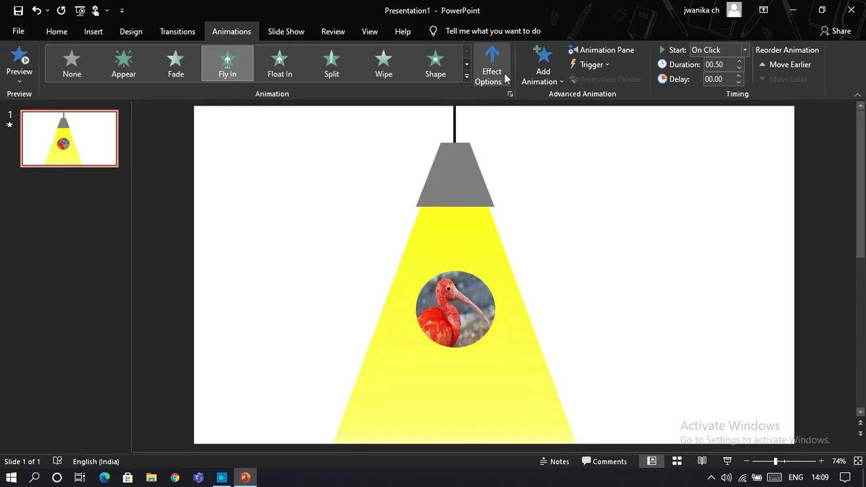
left_click(505, 79)
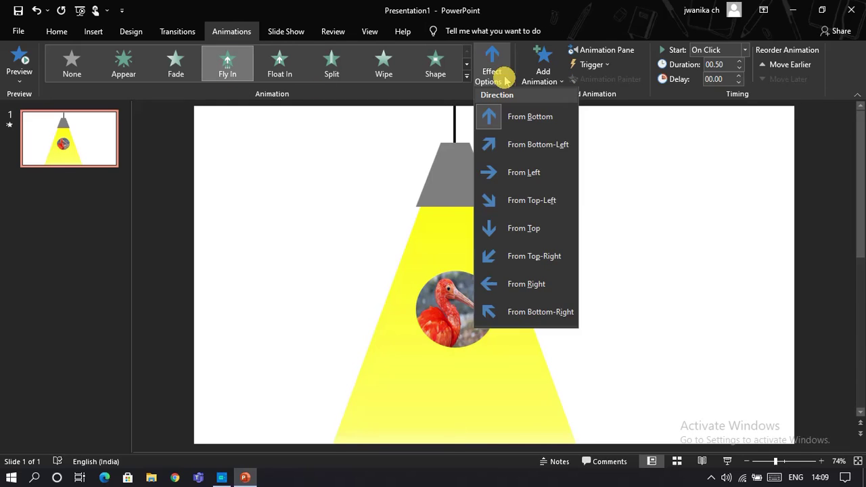
left_click(551, 224)
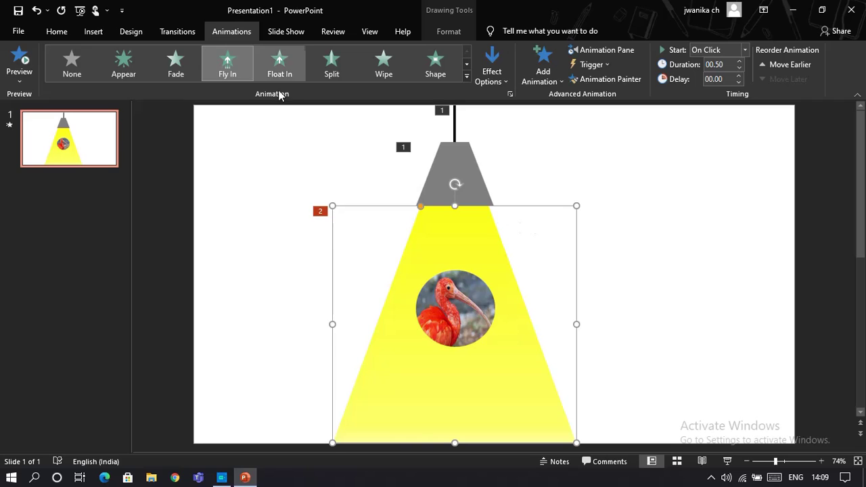
Clear the beam's animation with None and apply a Fade entrance instead.
left_click(466, 76)
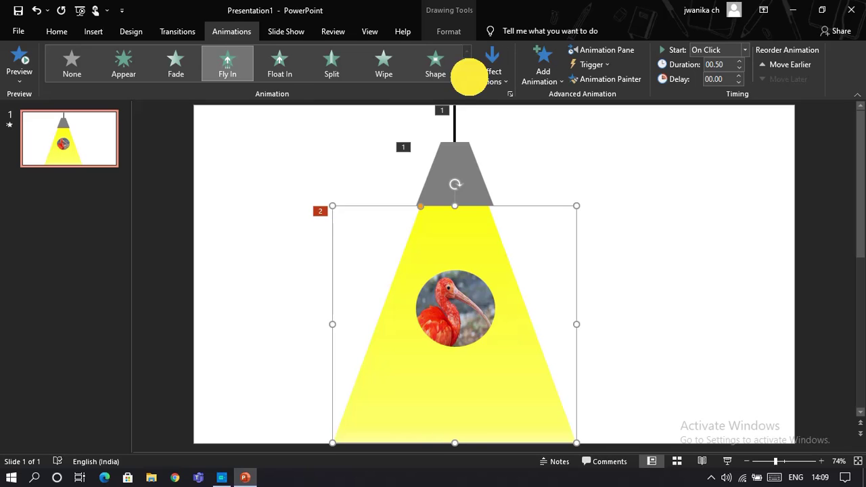
left_click(92, 76)
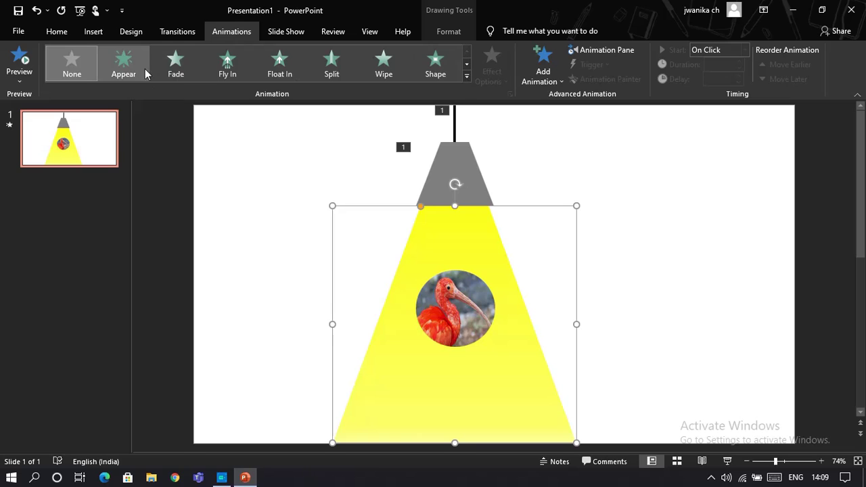
left_click(172, 62)
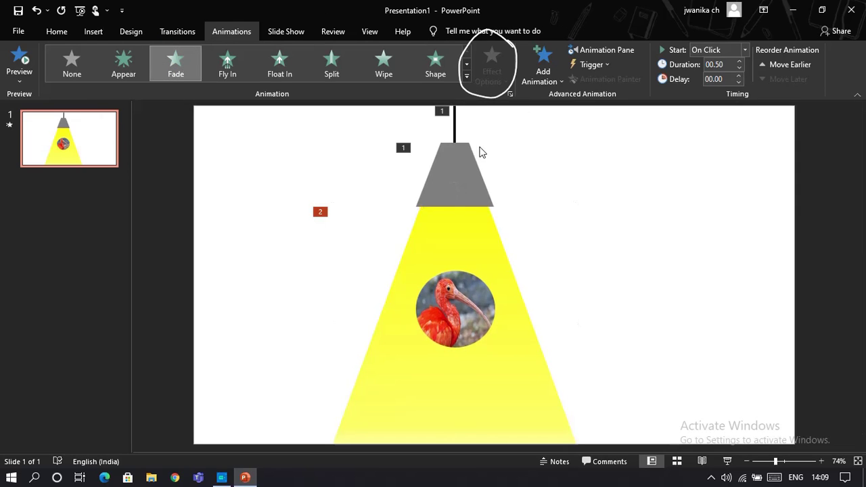
left_click(474, 243)
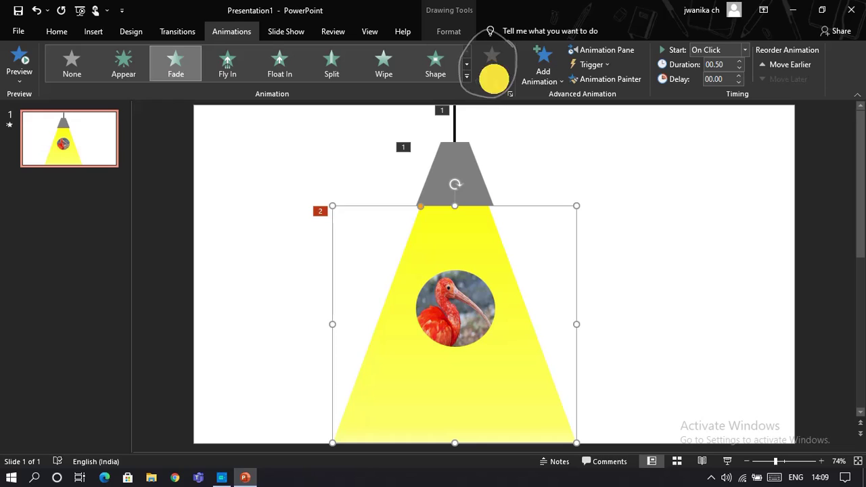
left_click(320, 212)
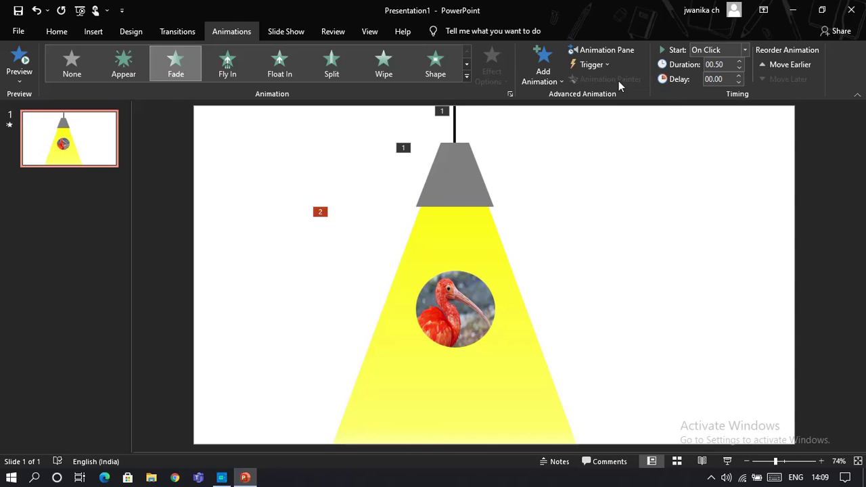
left_click(464, 222)
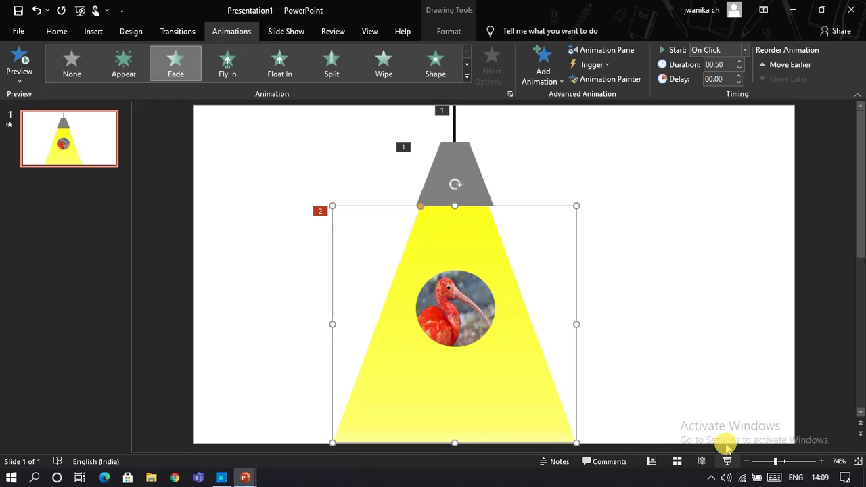
left_click(727, 460)
left_click(662, 195)
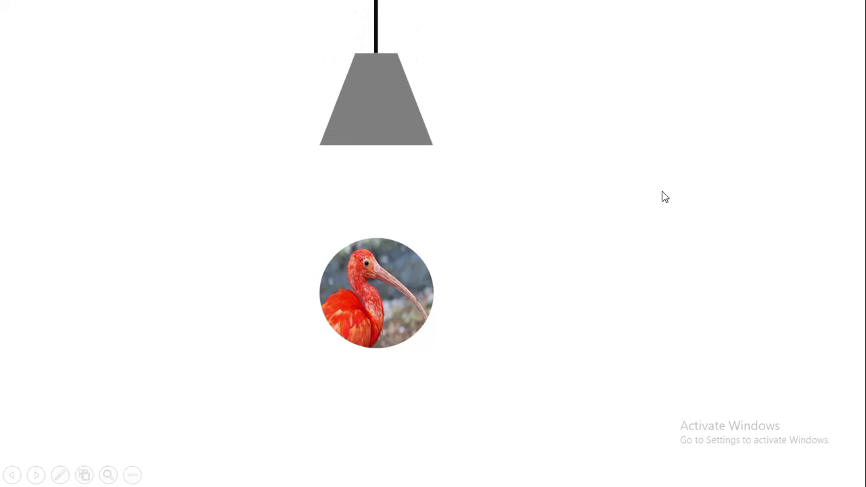
left_click(664, 193)
left_click(663, 191)
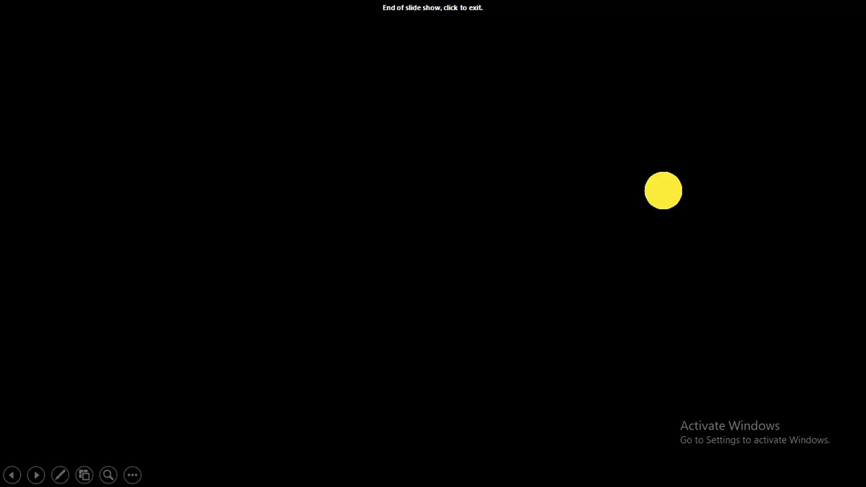
left_click(664, 190)
left_click(458, 300)
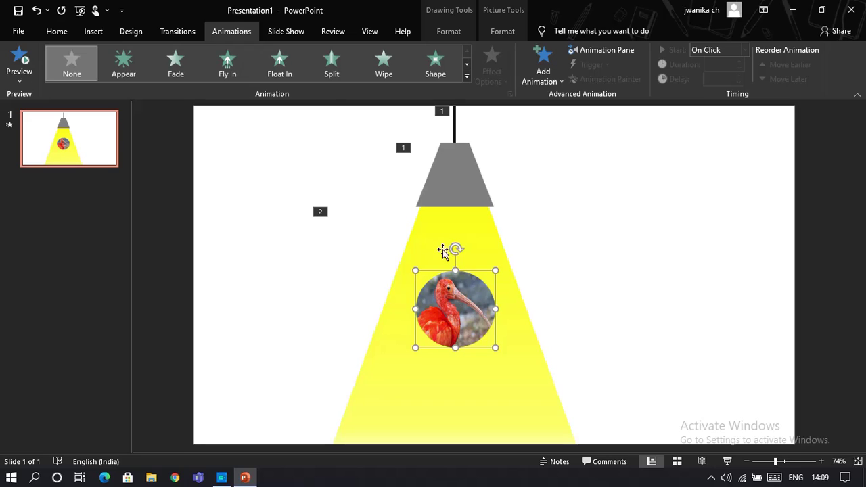
Give the ibis photo a Fly In animation, then play the slide show through lamp and beam.
left_click(233, 62)
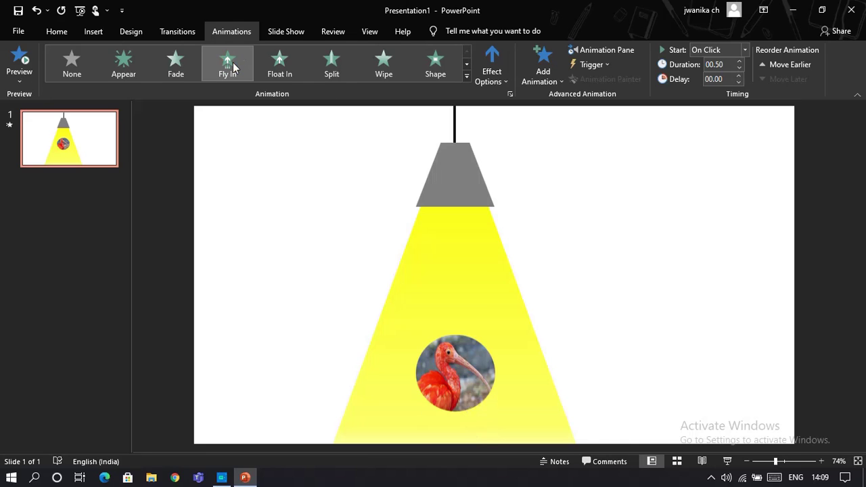
left_click(727, 462)
left_click(533, 101)
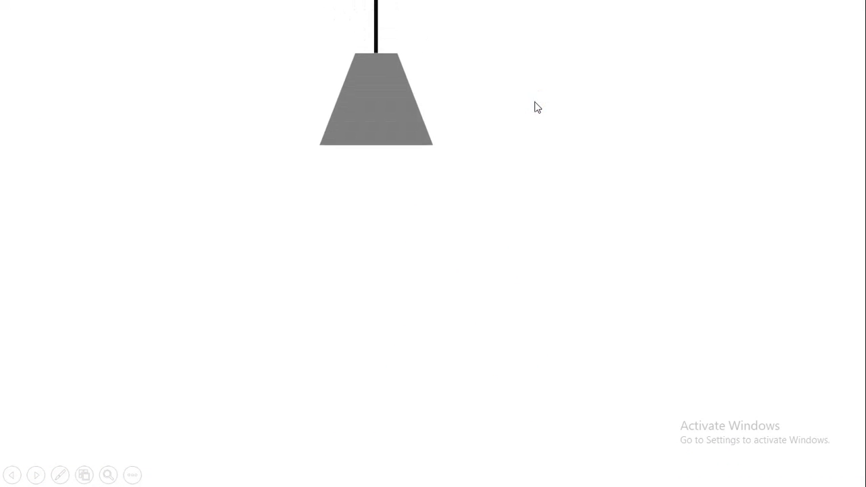
left_click(534, 104)
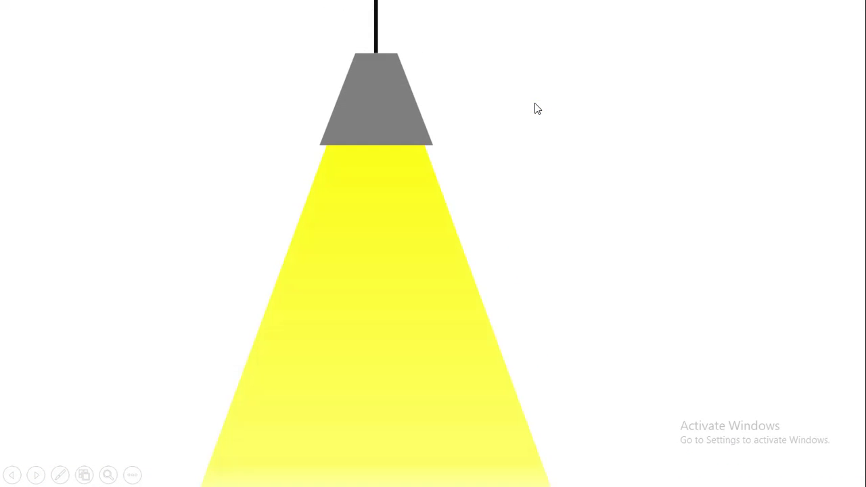